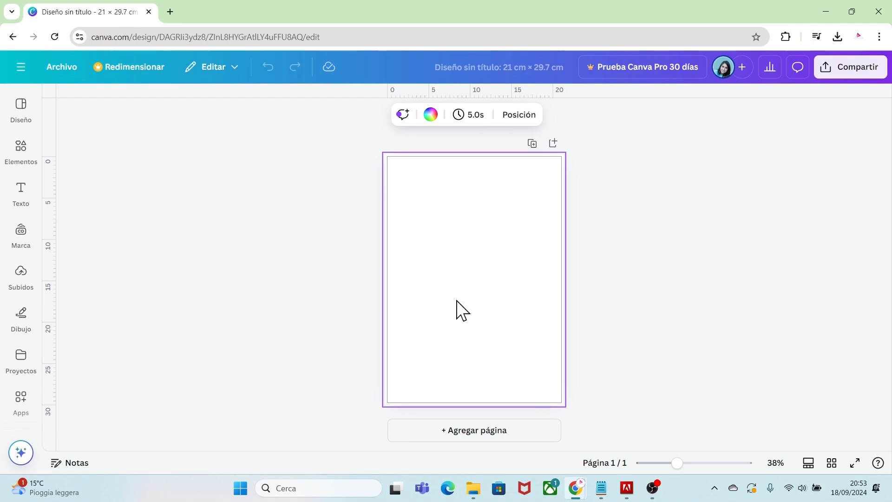
Place a horizontal guide halfway down the A4 page, dividing it into two equal halves
click(683, 463)
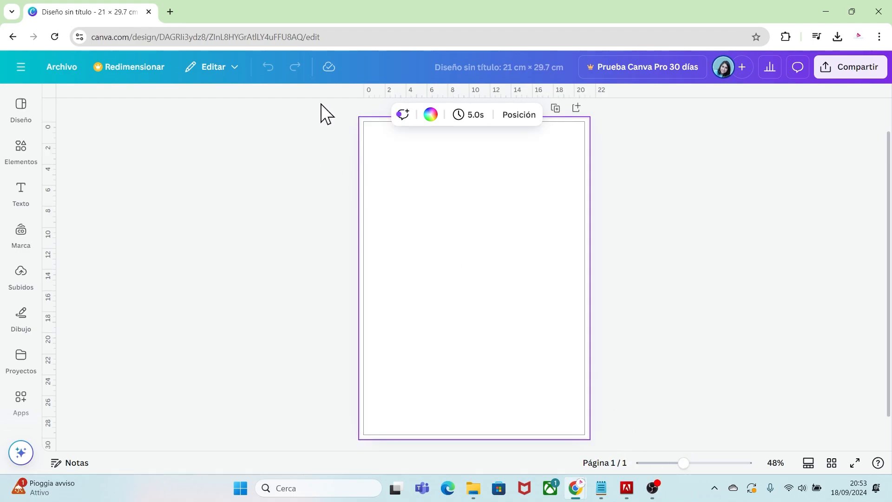
drag(320, 95, 313, 282)
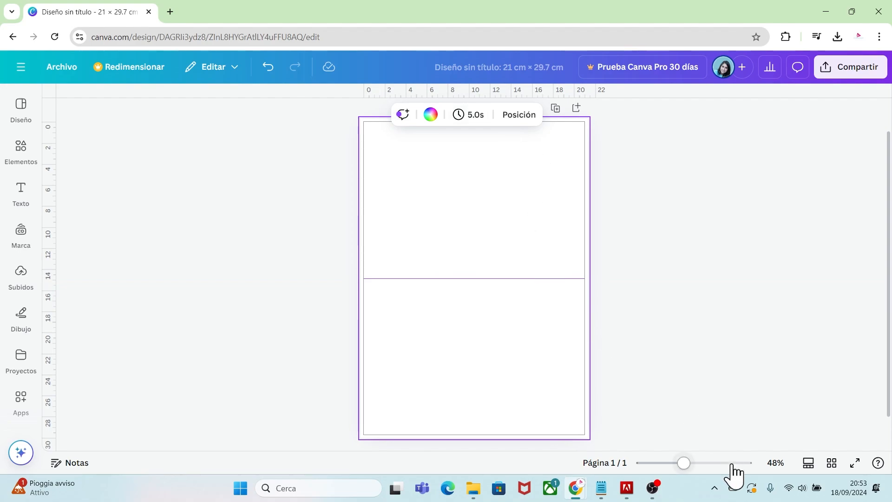
drag(684, 463, 695, 464)
drag(889, 287, 891, 221)
drag(695, 463, 701, 464)
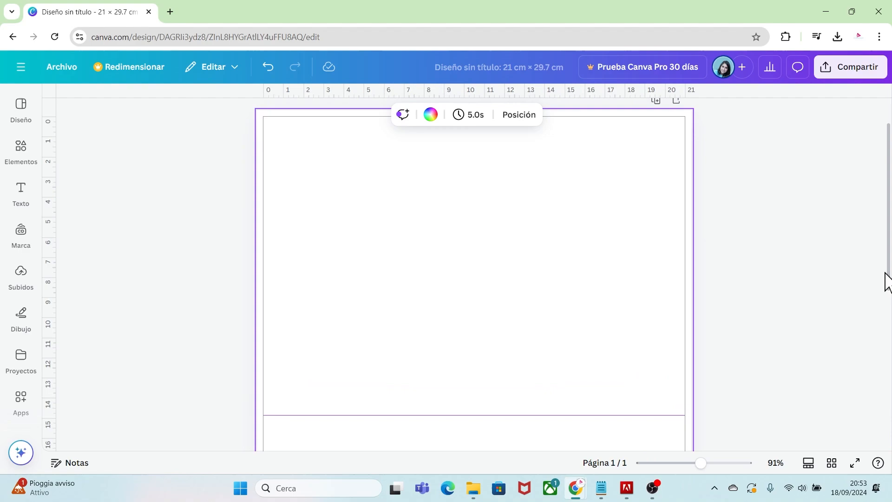
drag(888, 275, 889, 262)
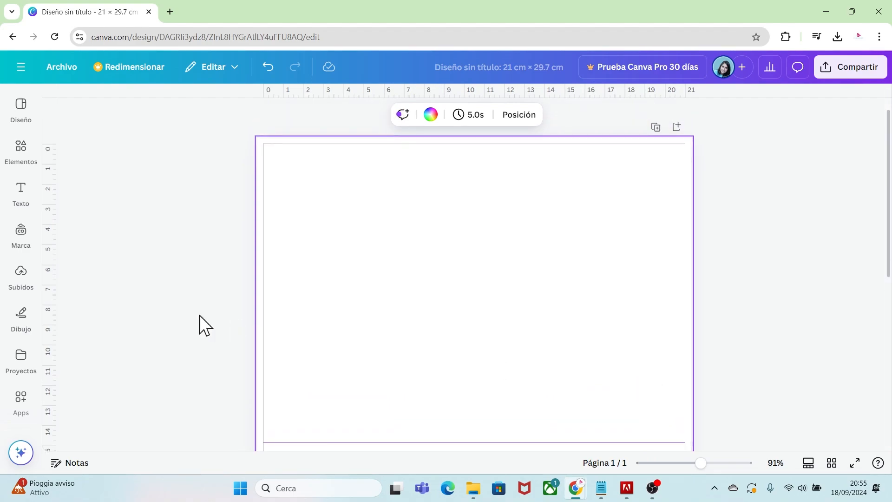
Upload the two fairy images and the watercolor spring landscape from the hada folder
click(24, 292)
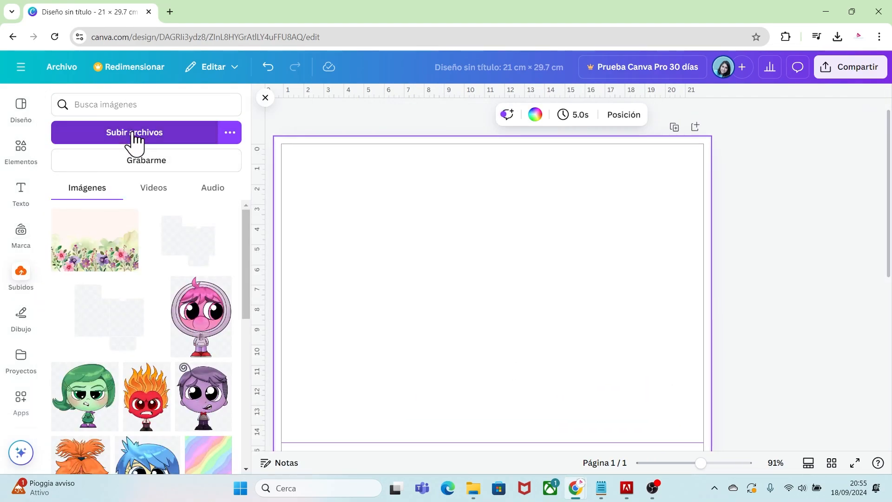
click(135, 139)
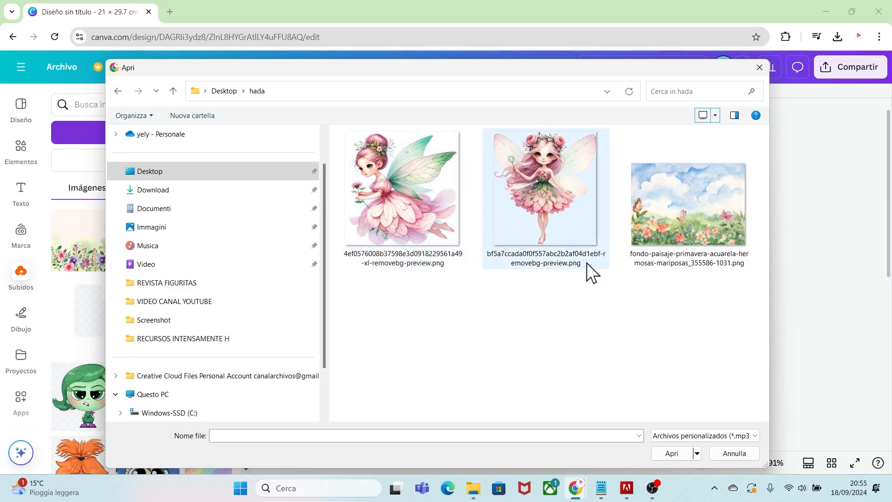
drag(706, 313, 389, 188)
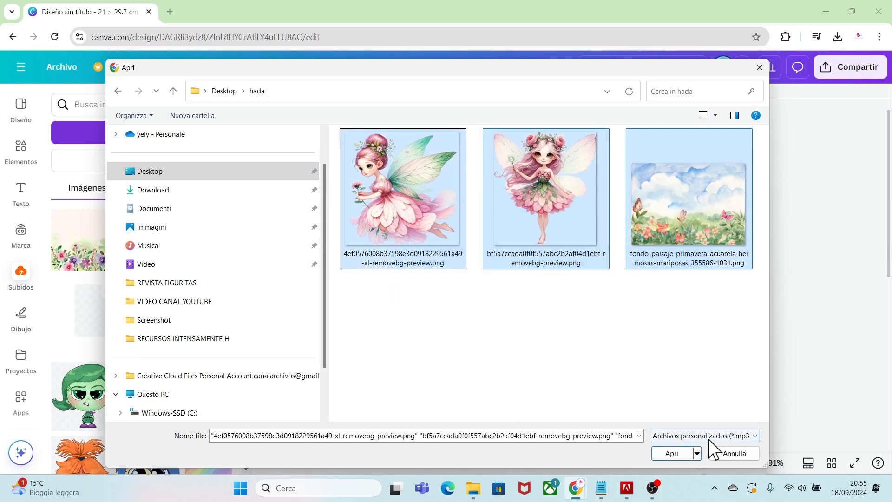
click(683, 454)
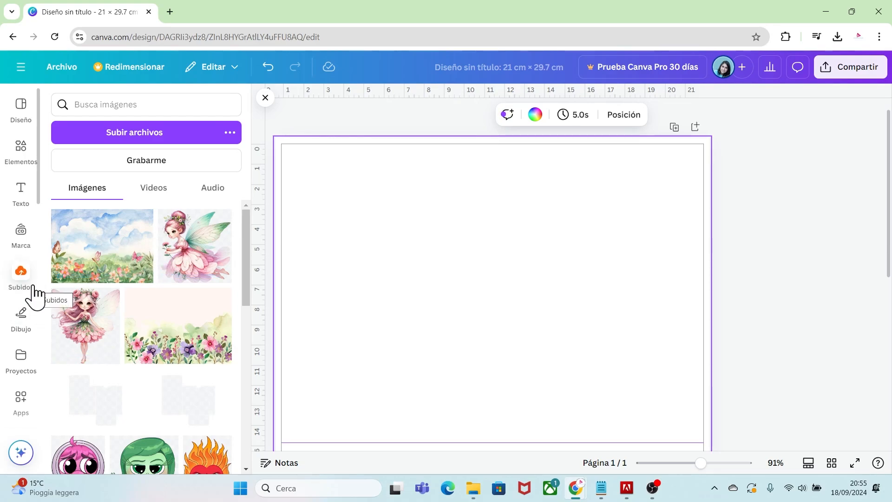
Add the watercolor landscape image to the page and resize it to fill the whole area above the middle guide
click(113, 260)
drag(432, 384, 350, 175)
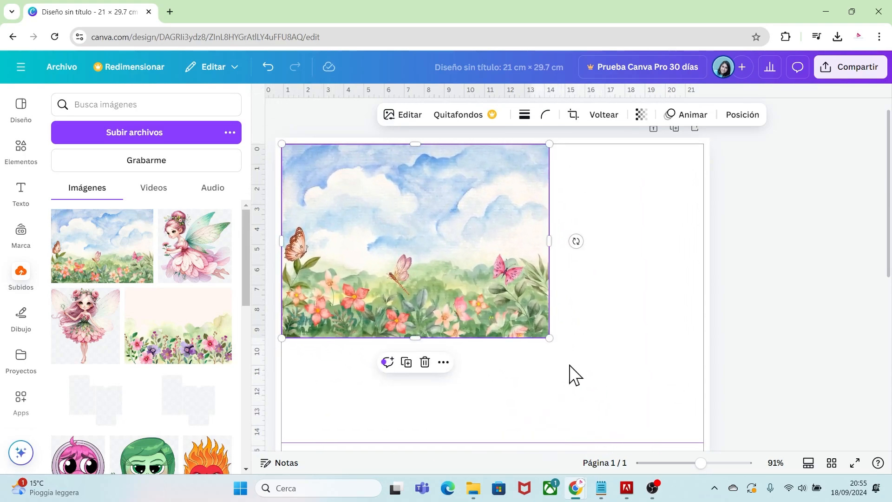
drag(549, 338, 691, 444)
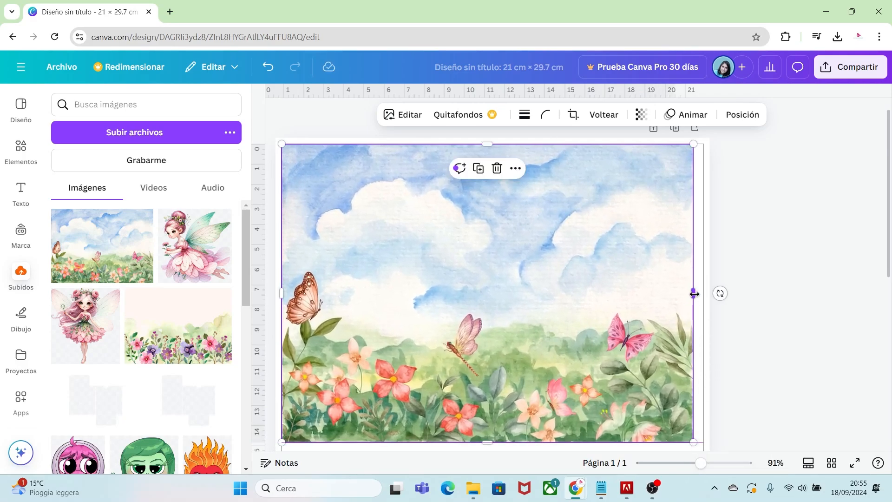
drag(695, 294, 705, 292)
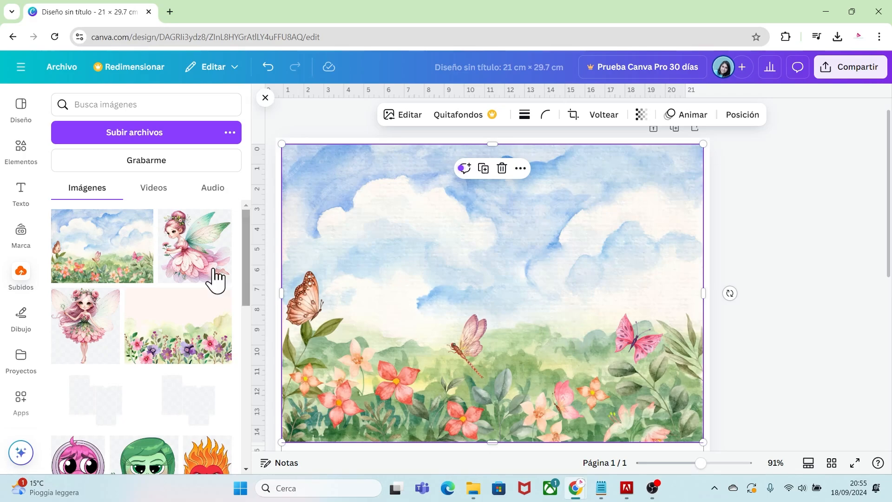
Add the side-facing fairy, scale it to about 9.4 cm wide, and place it on the right side of the landscape
click(194, 274)
drag(508, 380, 556, 264)
drag(400, 176, 504, 281)
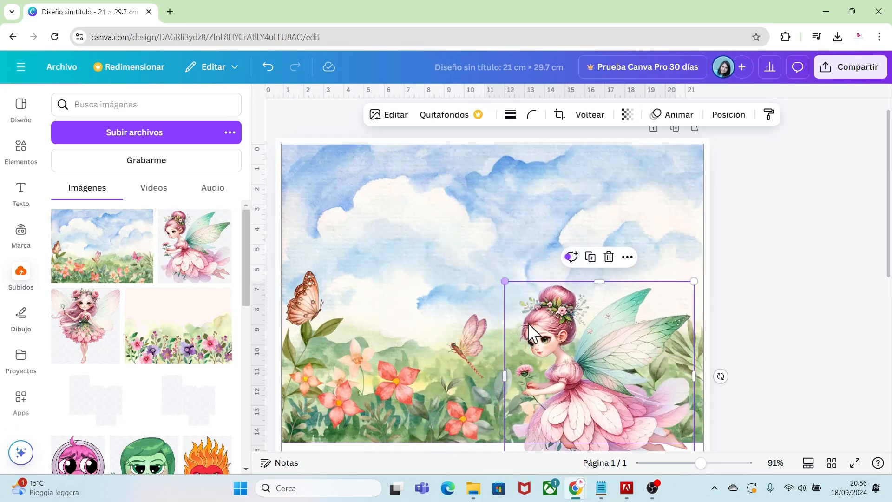
drag(555, 372, 549, 301)
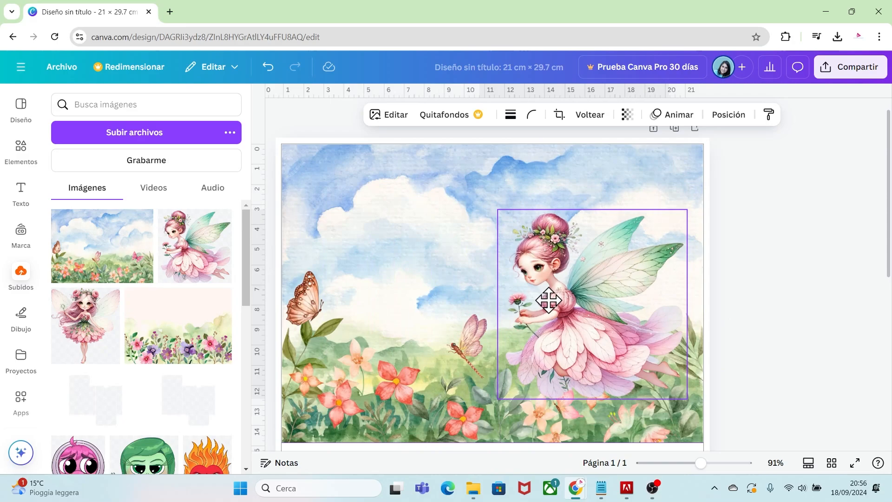
Add the front-facing fairy with the wand, scale it to about 8.7 cm wide, and place it on the landscape's left side
click(92, 343)
drag(365, 290, 440, 377)
drag(514, 415, 389, 254)
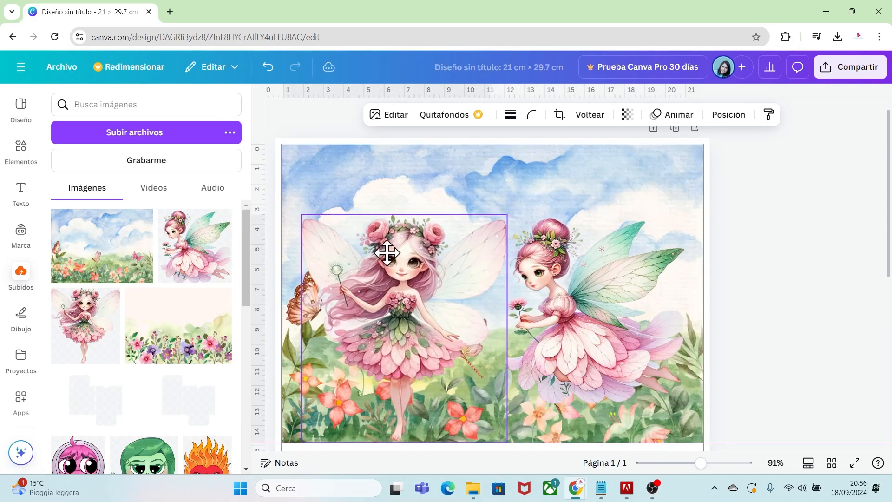
drag(507, 217, 477, 249)
drag(409, 282, 397, 270)
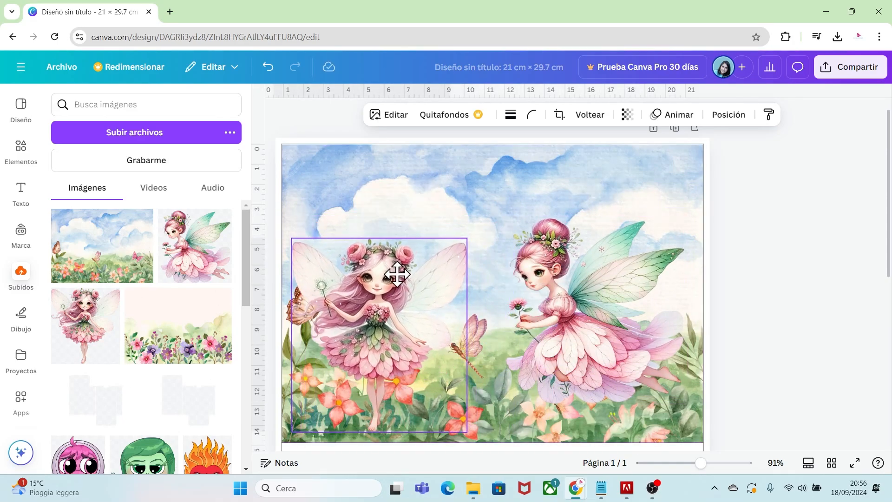
Resize the side-facing fairy to about 8.9 cm wide and lower it to line up with the front-facing fairy
click(544, 243)
drag(500, 217, 519, 236)
drag(562, 281, 570, 295)
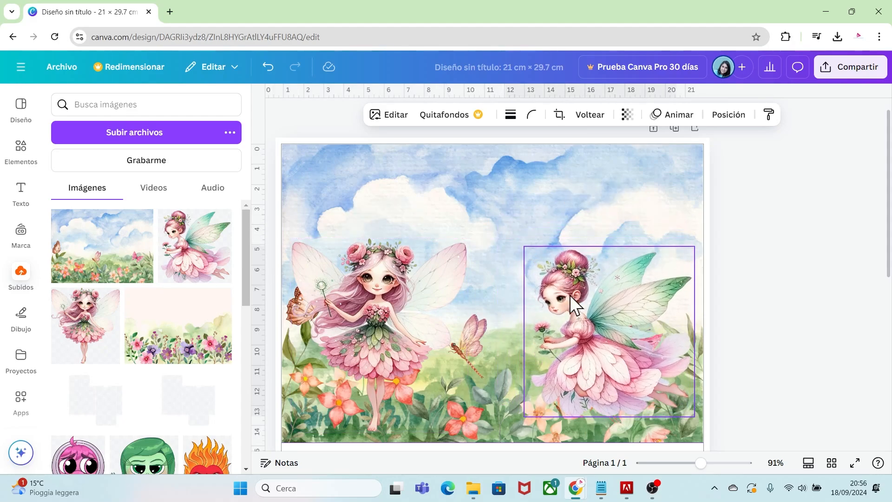
drag(526, 248, 516, 237)
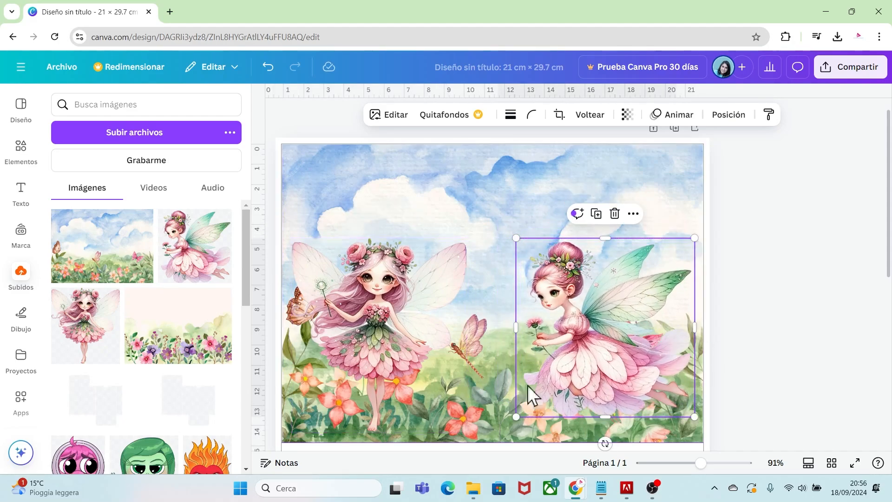
Apply a Contorno shadow to the side-facing fairy with color #FFFFFF and size 28
click(397, 118)
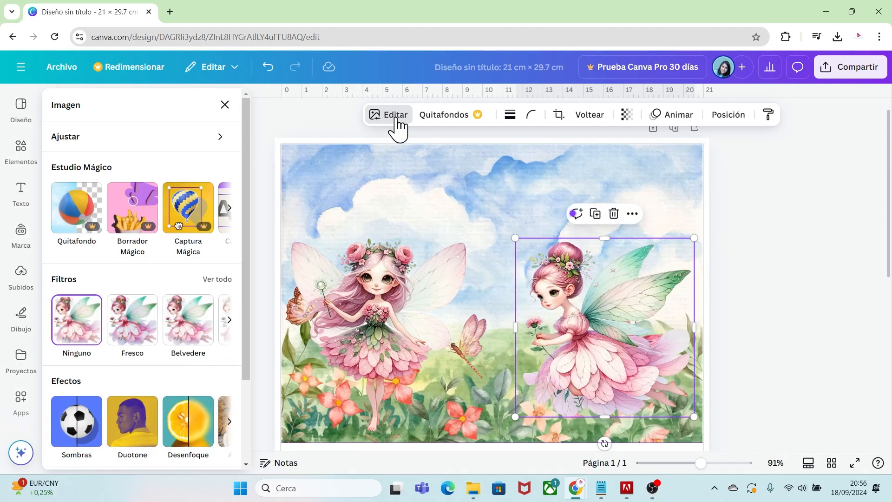
click(78, 422)
click(218, 241)
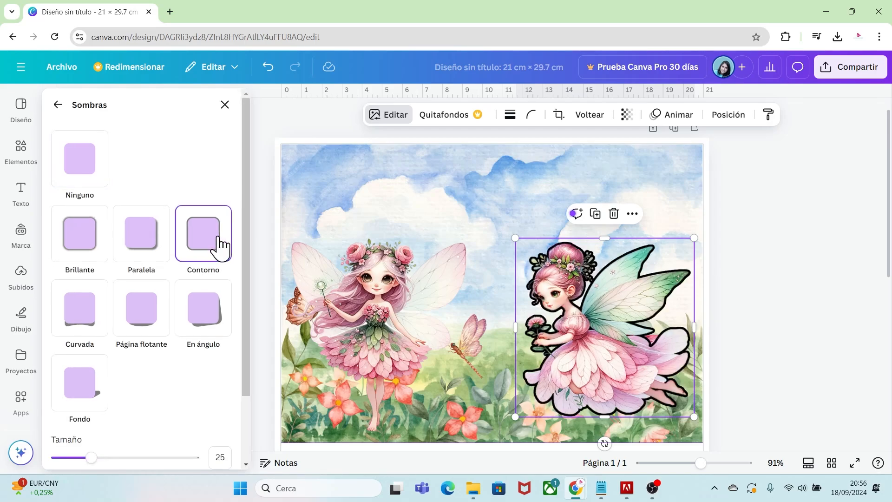
scroll(237, 288, down, 3)
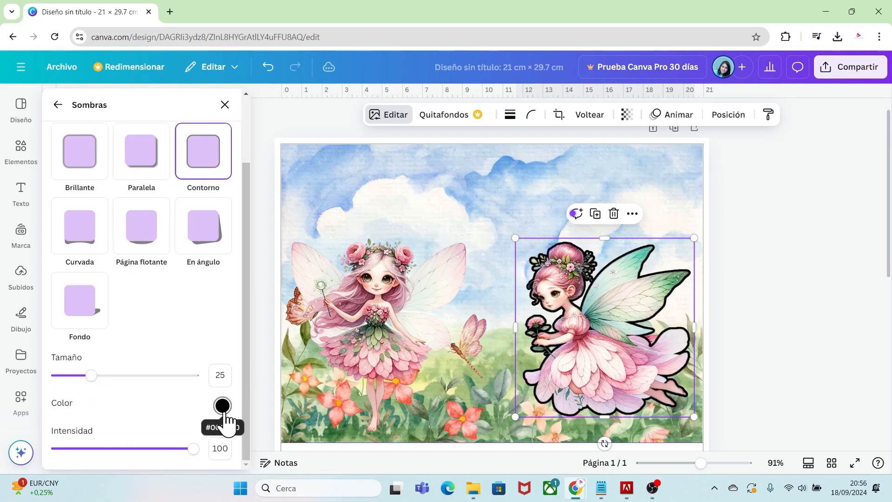
click(222, 406)
drag(253, 309, 224, 273)
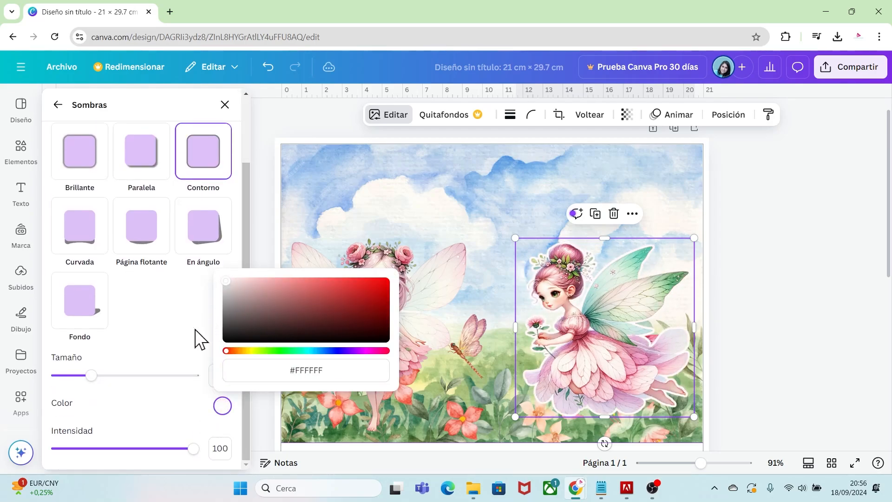
click(160, 360)
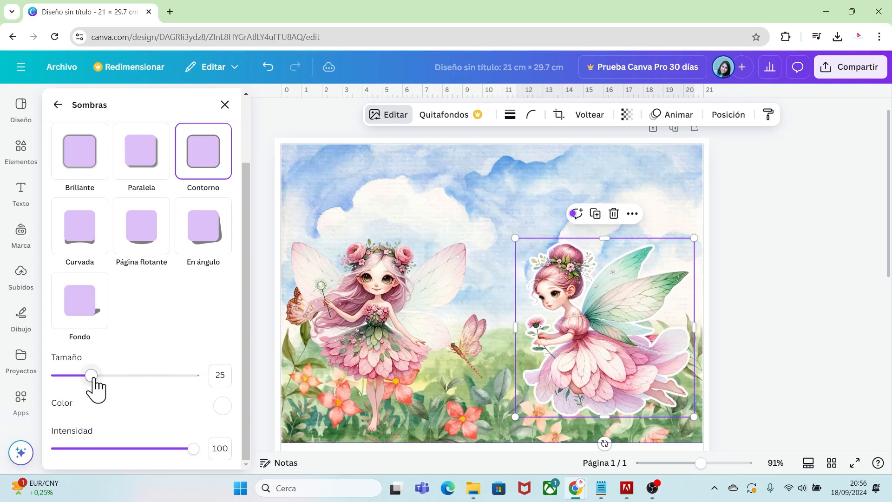
drag(91, 376, 96, 376)
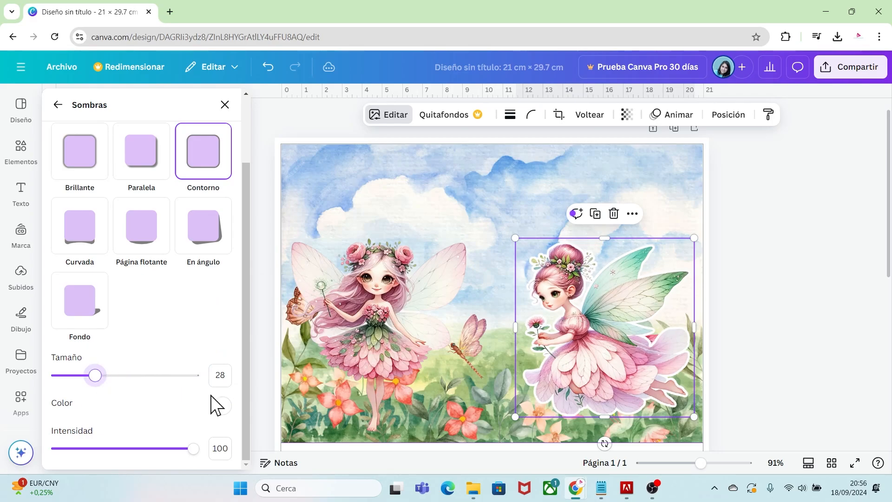
Give the front-facing fairy a matching Contorno shadow in #FFFFFF with size 28
click(371, 330)
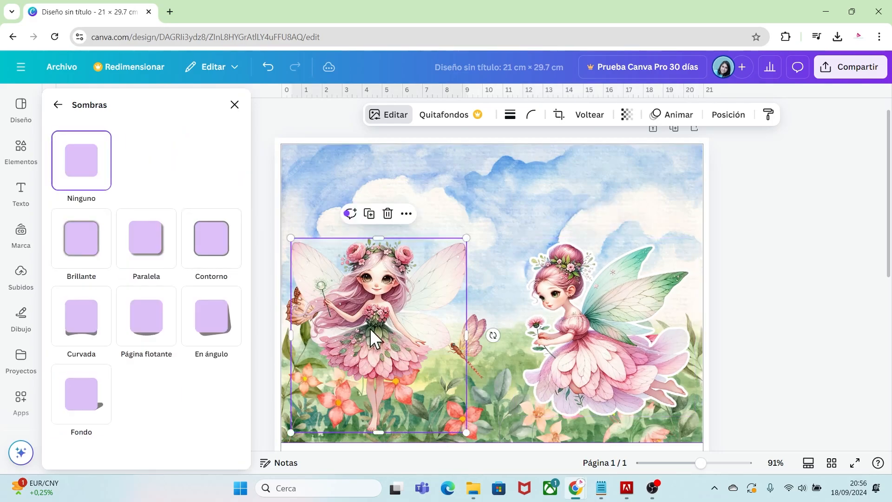
click(213, 253)
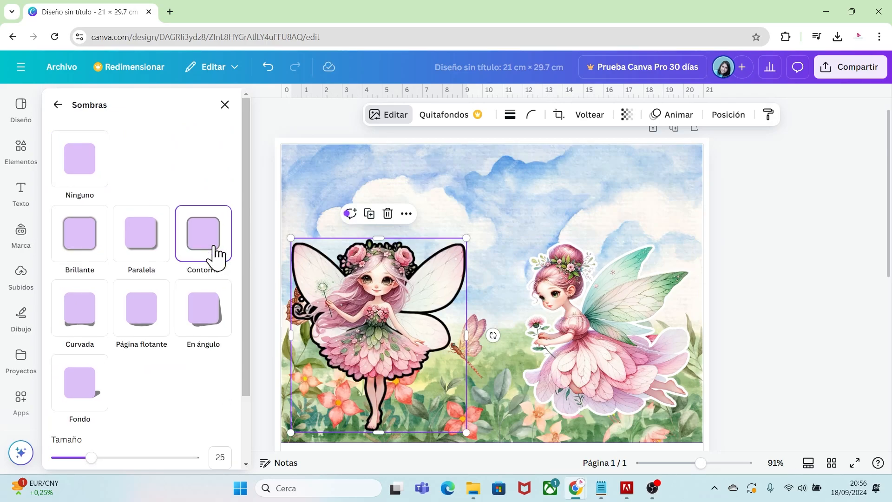
drag(243, 316, 236, 396)
click(223, 406)
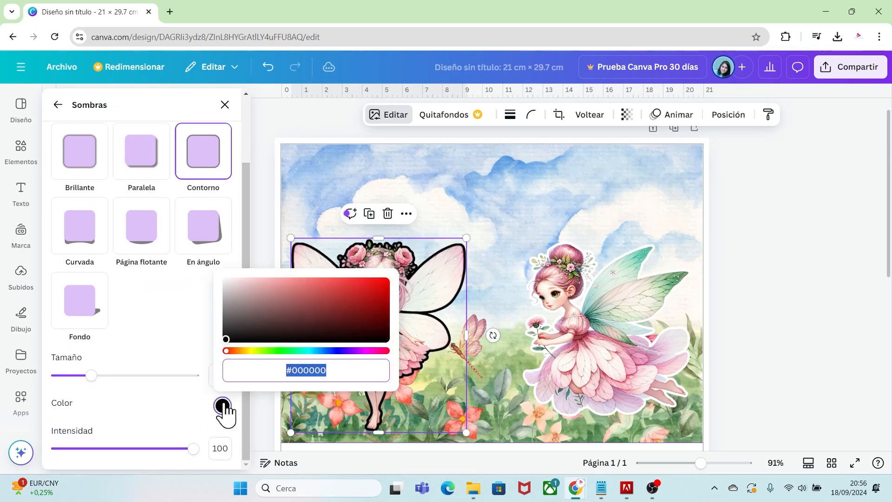
drag(259, 320, 224, 274)
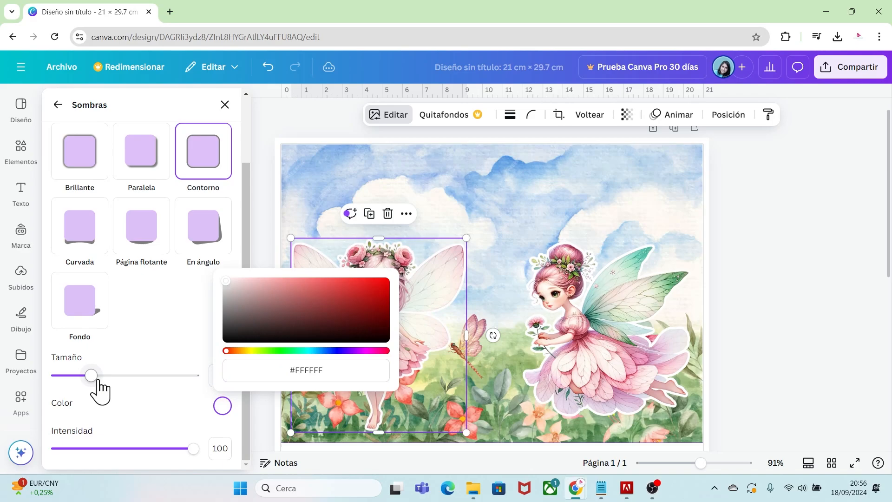
drag(92, 375, 95, 377)
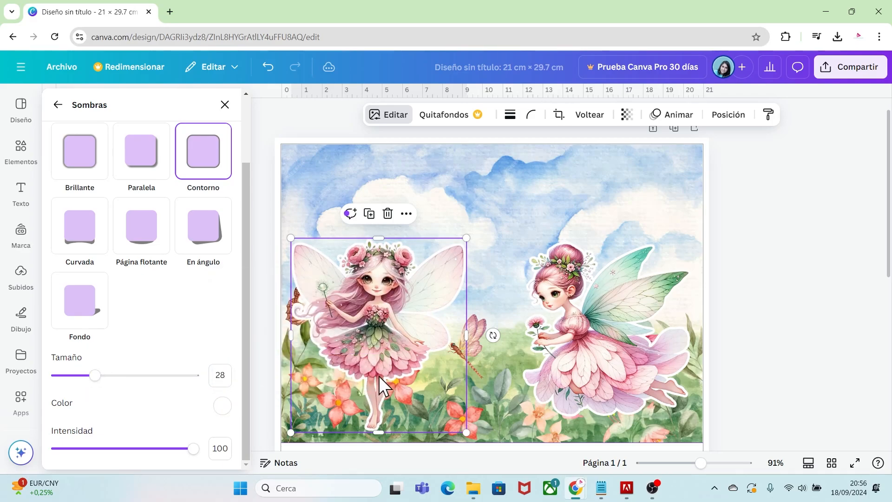
click(760, 348)
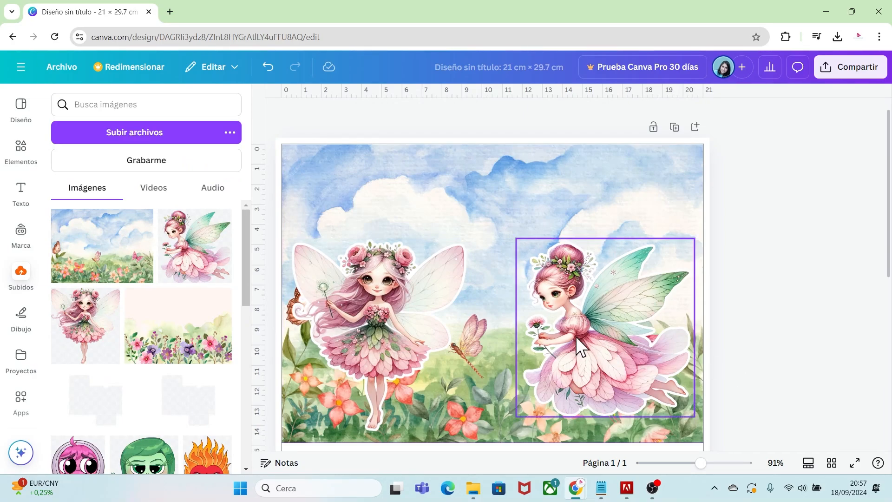
Add the recently used purple "ivy & brie" font combination to the page
click(20, 193)
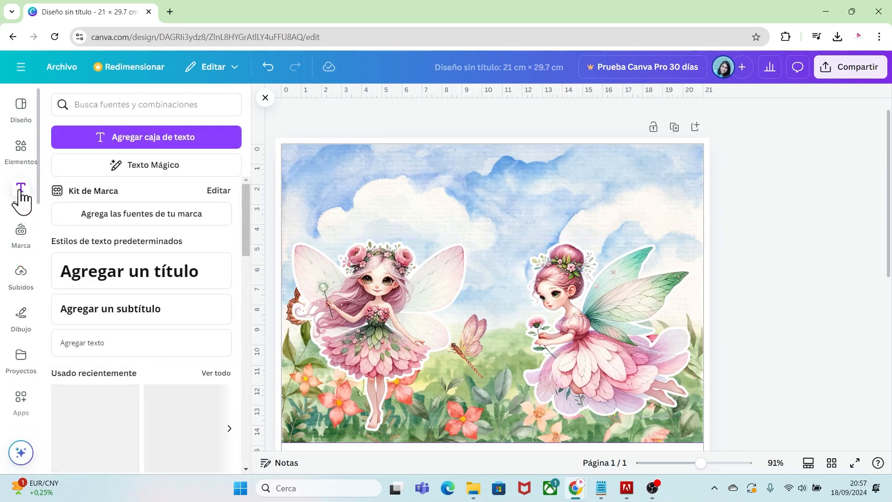
drag(246, 214, 248, 261)
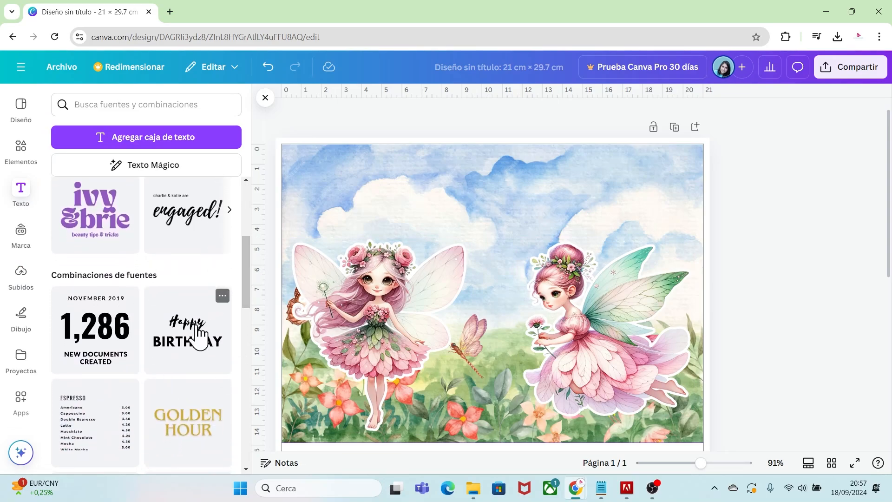
scroll(245, 258, up, 1)
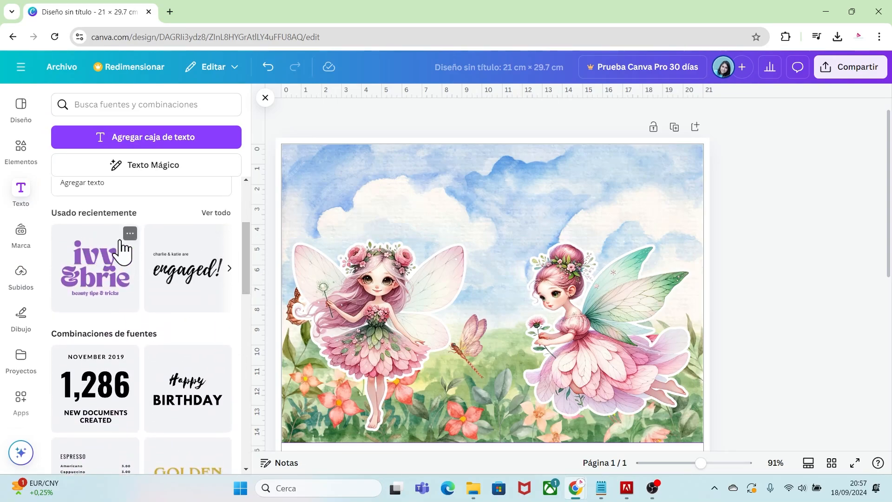
click(129, 233)
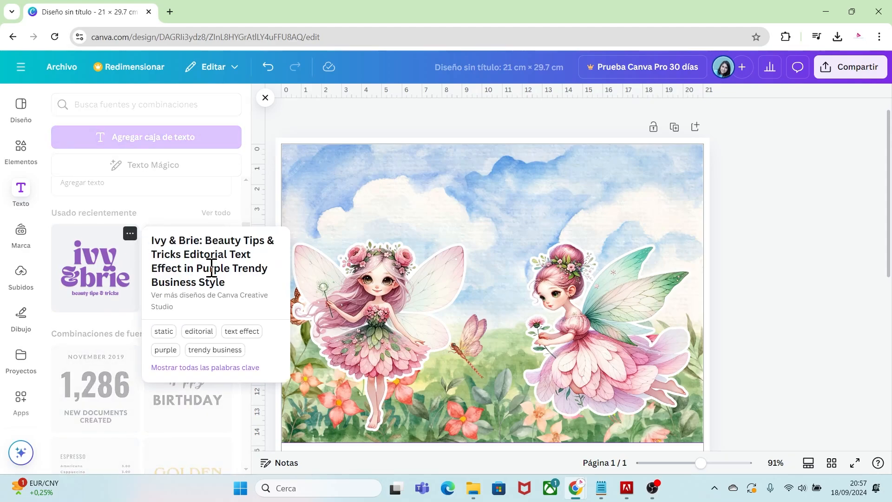
click(113, 280)
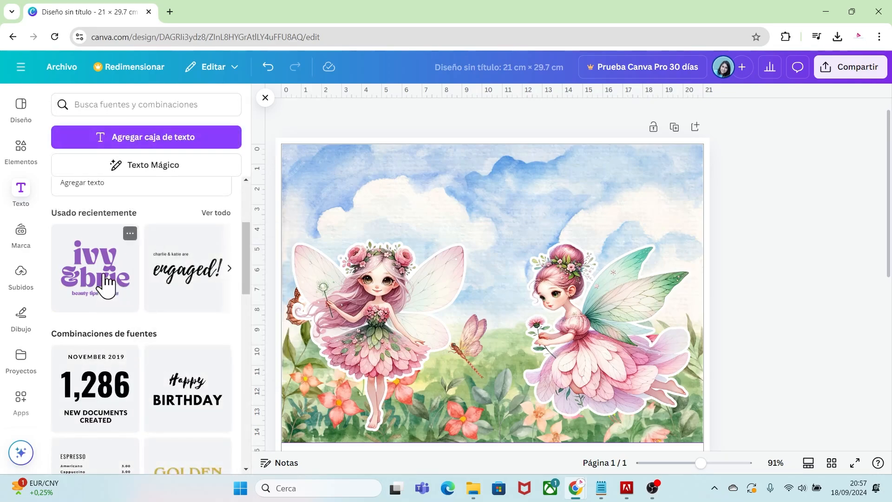
click(106, 281)
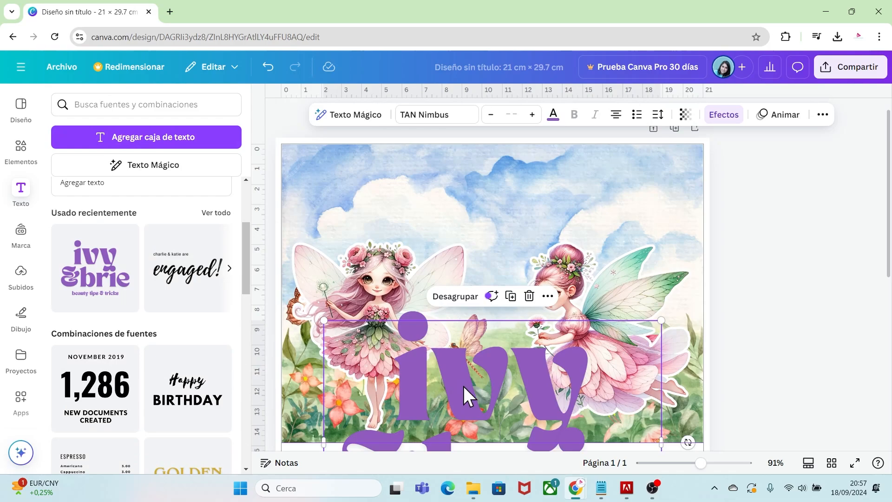
Move the font combination to the upper part of the page, ungroup it and delete its "&brie" line
drag(463, 386, 476, 221)
click(465, 134)
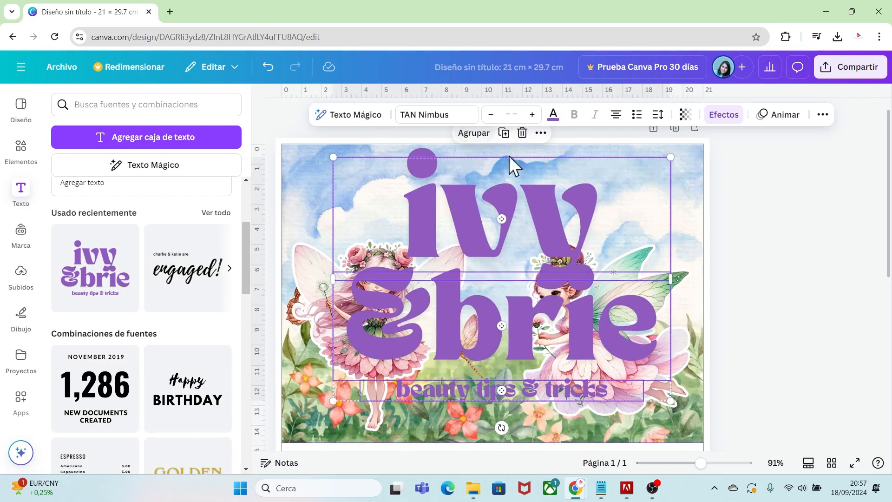
click(573, 325)
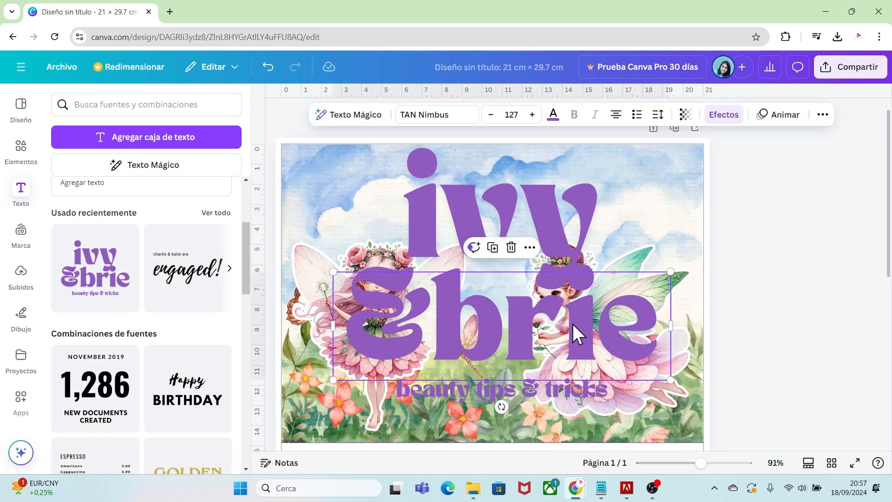
click(511, 247)
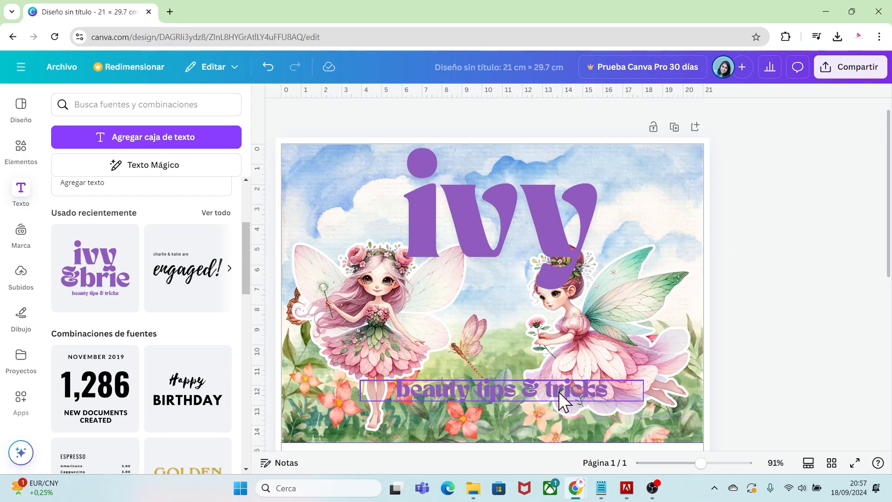
Replace "ivy" with the child's name, scale the text to about size 55.5 and place it above the fairies
click(528, 233)
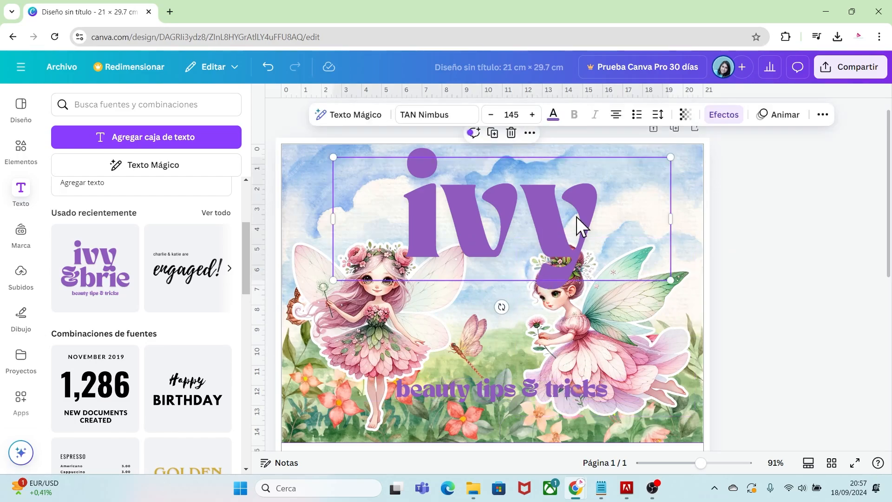
double_click(594, 213)
key(BackSpace)
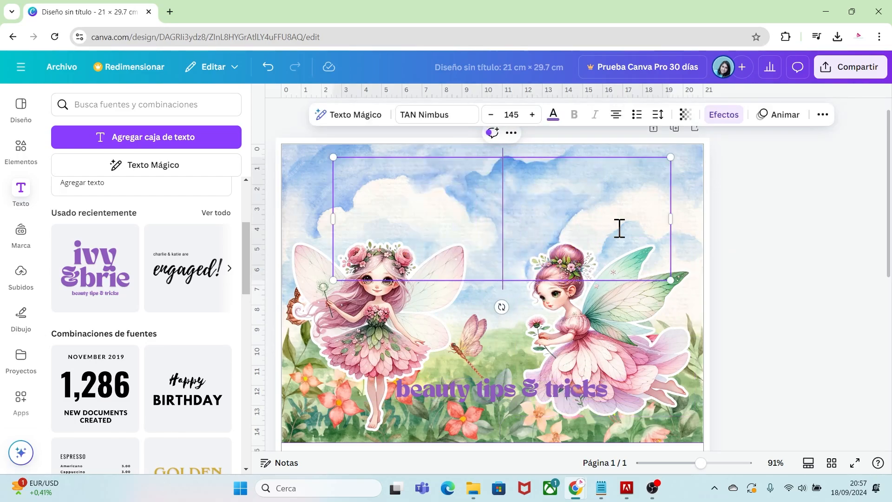
text(Manuela)
drag(670, 291, 865, 274)
drag(863, 280, 535, 204)
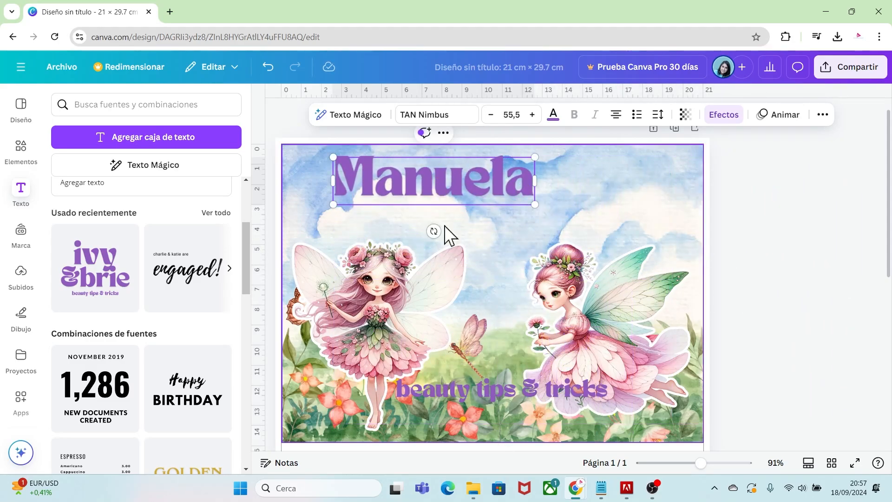
drag(467, 197, 522, 189)
key(Escape)
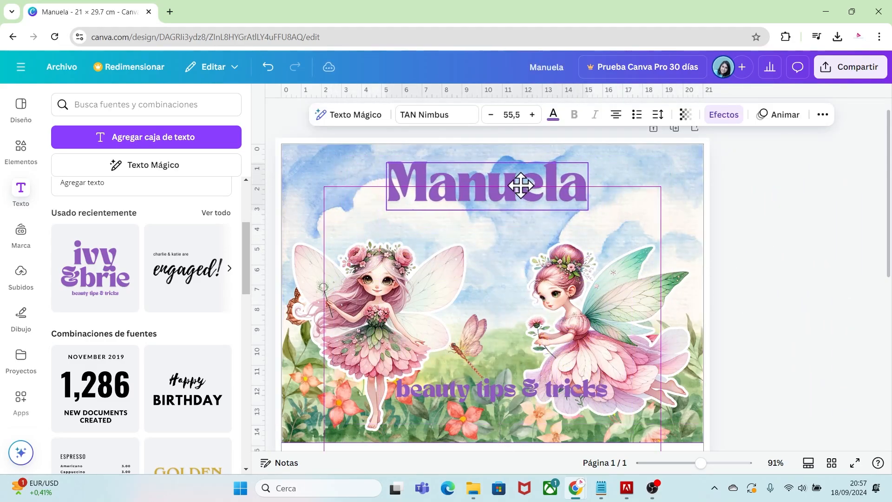
Delete the "beauty tips & tricks" line and lower the name title slightly in the sky area
click(584, 391)
key(Delete)
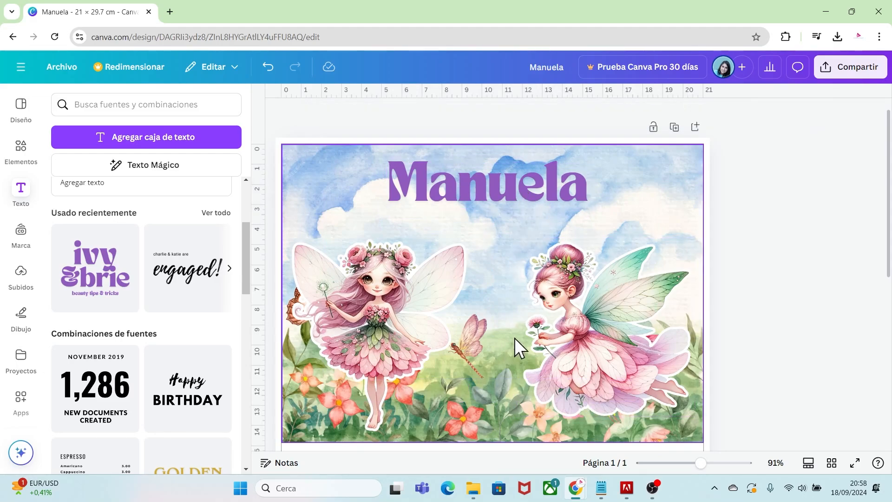
mouse_move(537, 196)
mouse_down()
mouse_move(540, 205)
mouse_move(545, 197)
mouse_up()
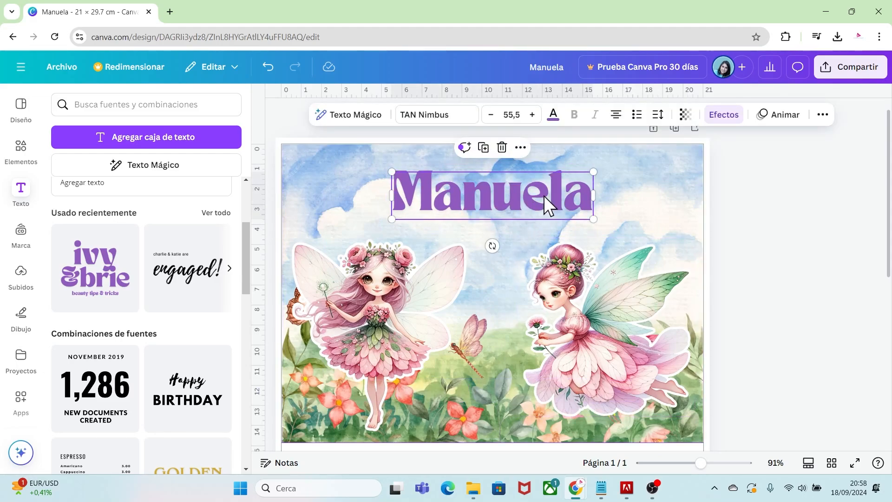
Apply a white Contorno effect with thickness 130 to the name title
click(727, 117)
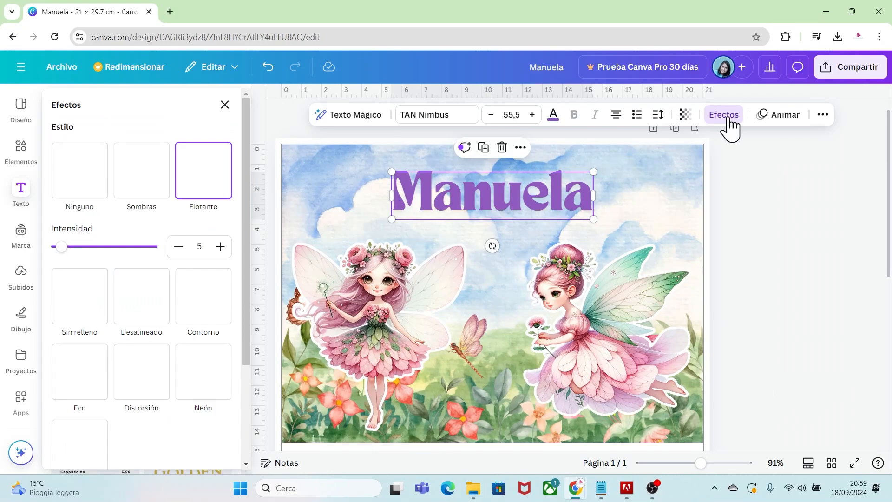
click(214, 306)
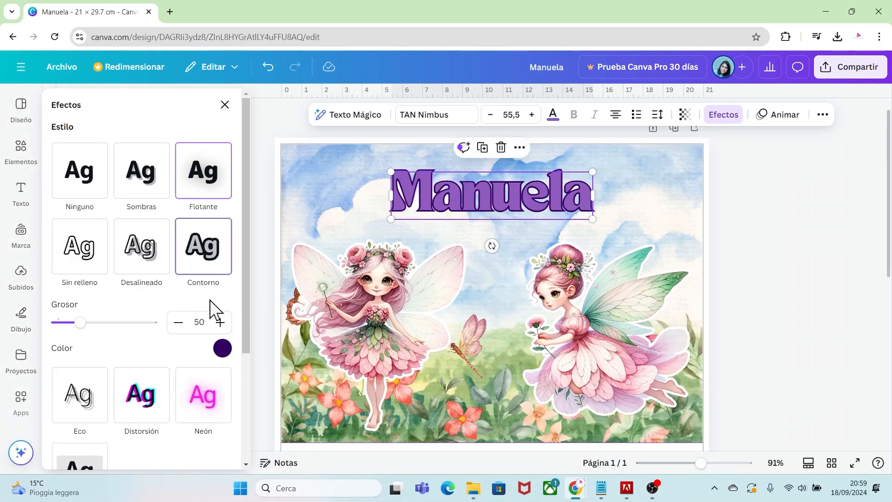
click(222, 349)
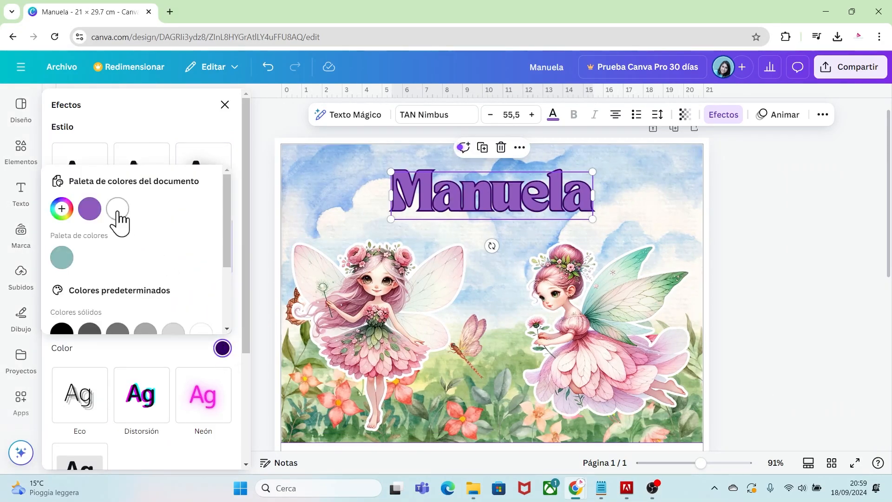
click(118, 209)
click(174, 358)
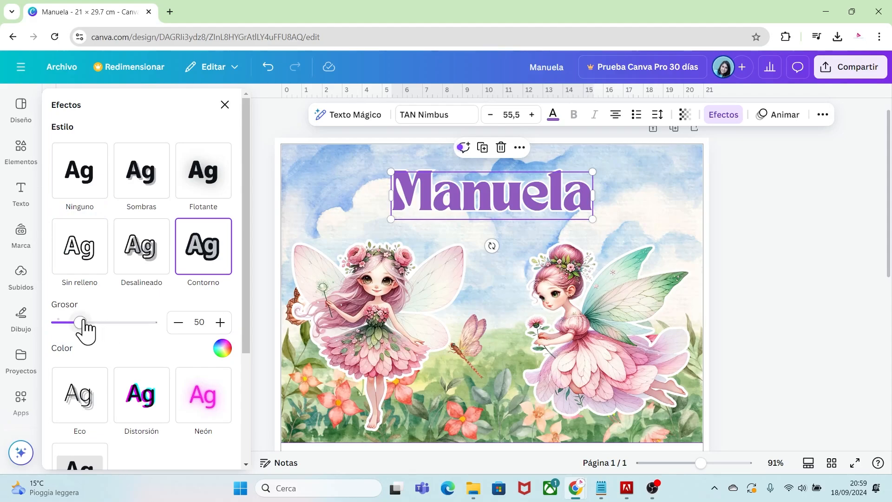
drag(80, 323, 114, 322)
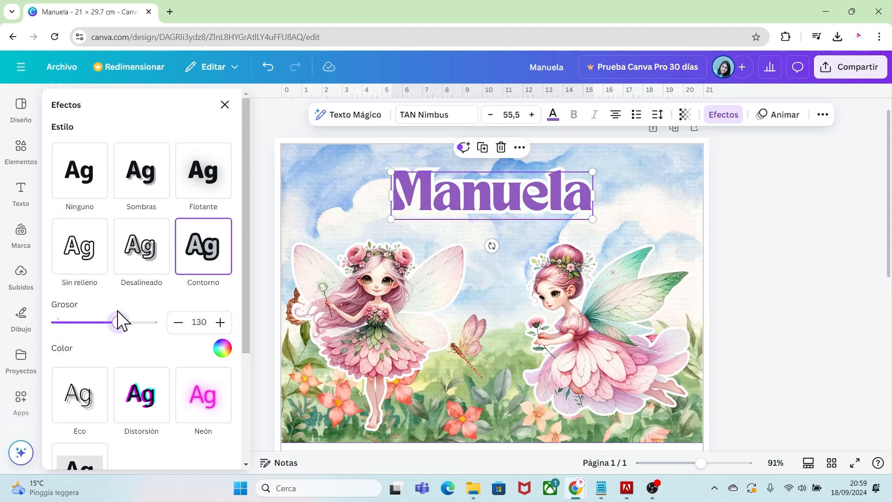
Recolor the name title by sampling a tone from the front-facing fairy and shifting its hue to magenta #9E146B
click(553, 115)
click(63, 192)
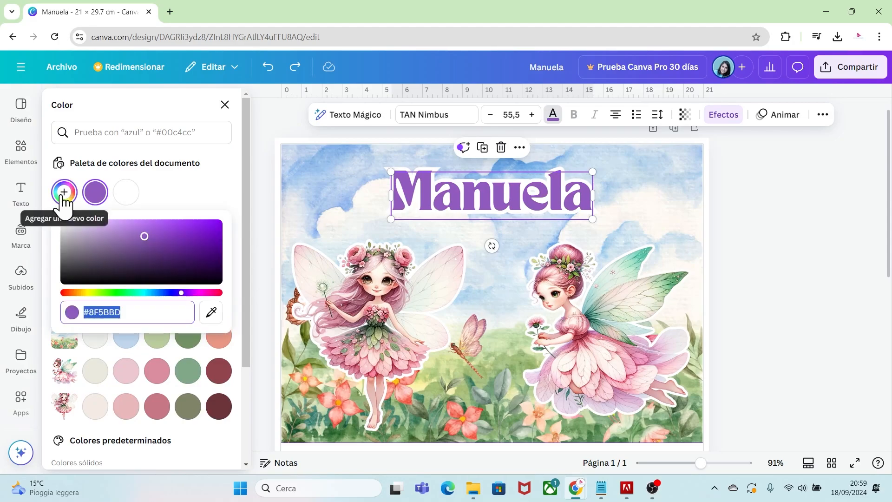
click(212, 316)
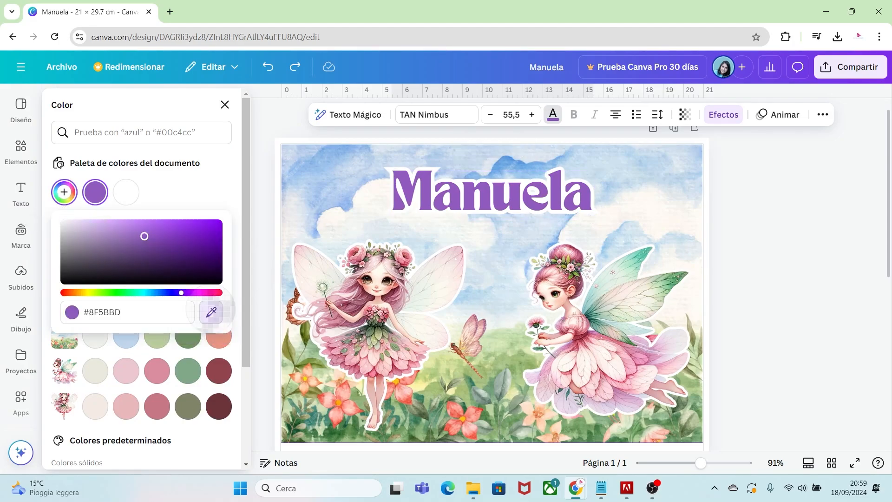
click(394, 292)
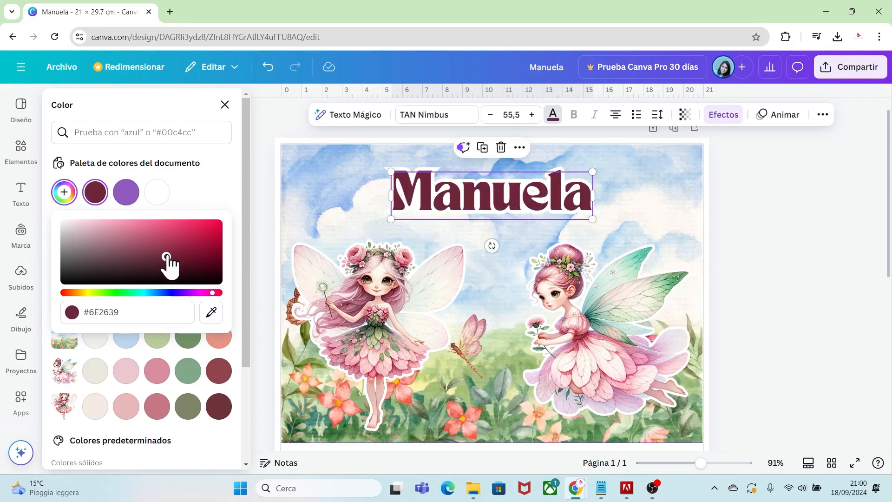
click(202, 292)
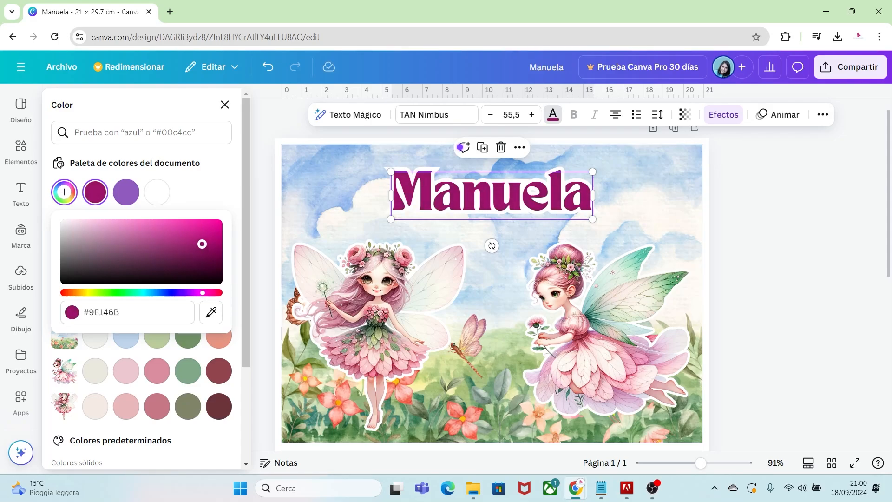
Bend the name title into a gentle arch with the curve text effect and scale it down slightly
click(487, 191)
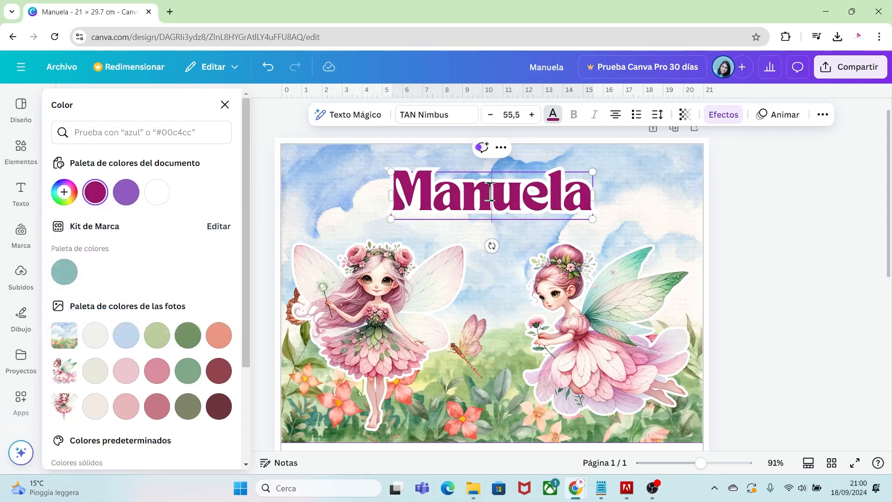
click(722, 120)
drag(247, 237, 229, 404)
click(140, 416)
drag(148, 445, 114, 444)
drag(593, 224, 551, 207)
Move the curved "mi cumple 5 añitos" subtitle closer beneath the name title, slightly up and to the left
click(536, 224)
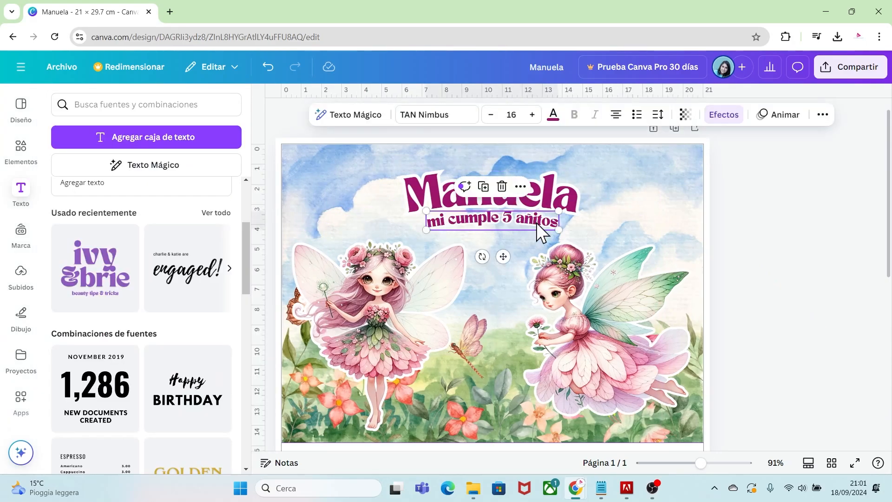
drag(538, 225, 534, 221)
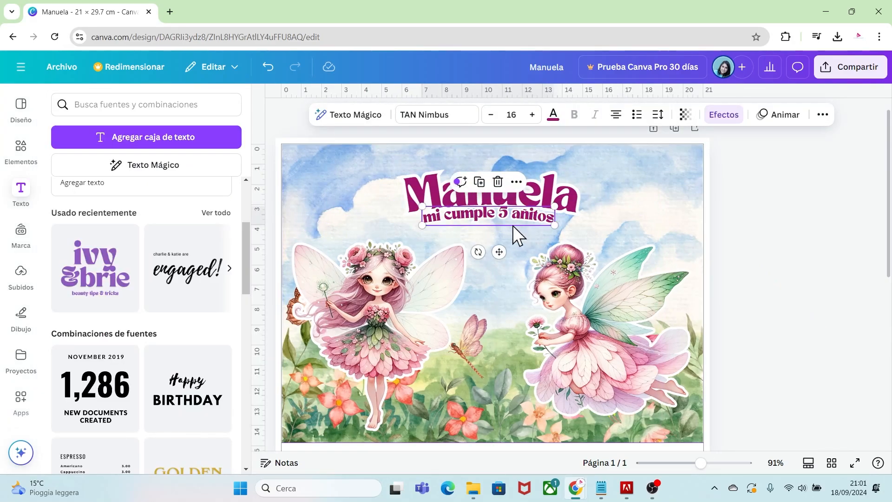
scroll(512, 225, down, 1)
click(839, 258)
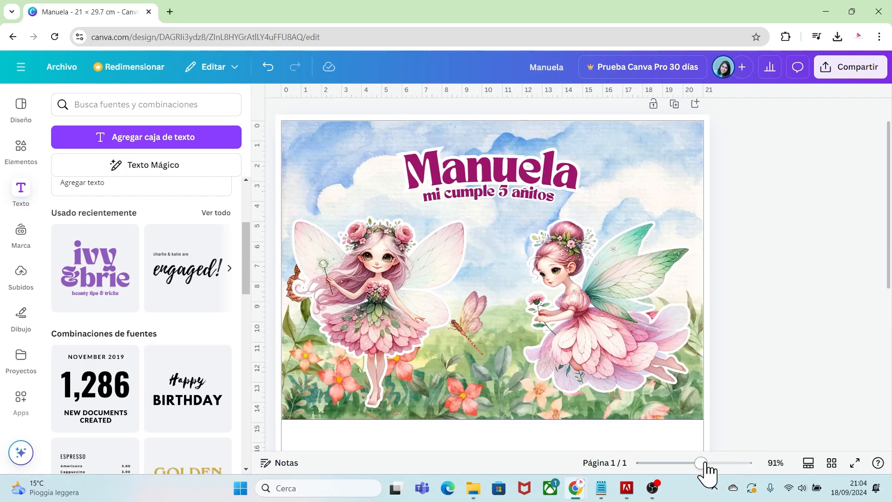
Search the elements for "marco" and add the free Square Frame from the Marcos results to the page
drag(705, 463, 692, 463)
drag(889, 219, 891, 263)
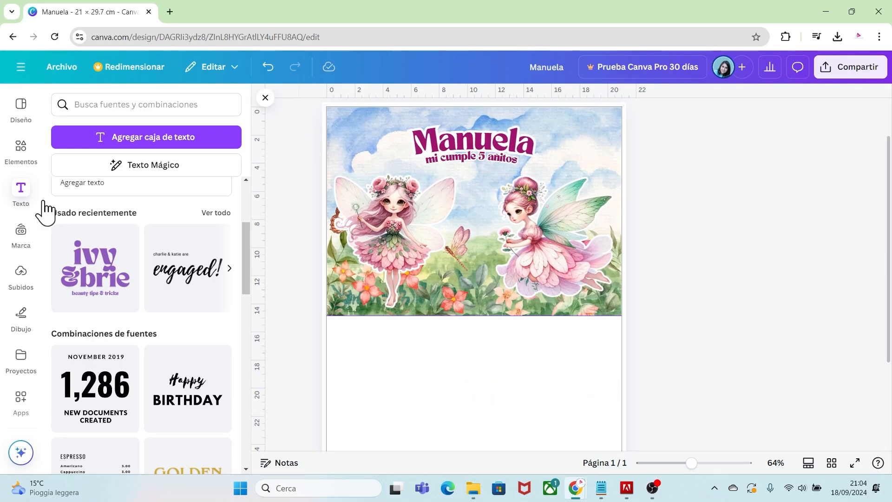
click(18, 145)
click(110, 104)
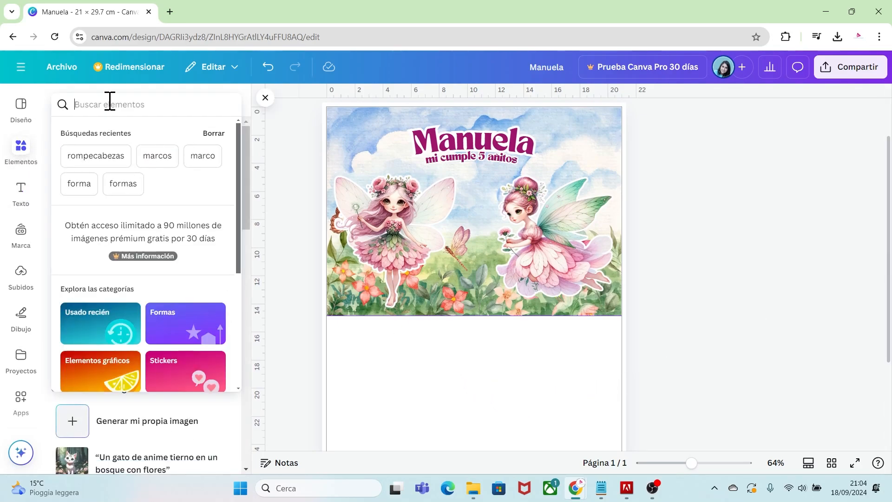
text(marco)
key(Return)
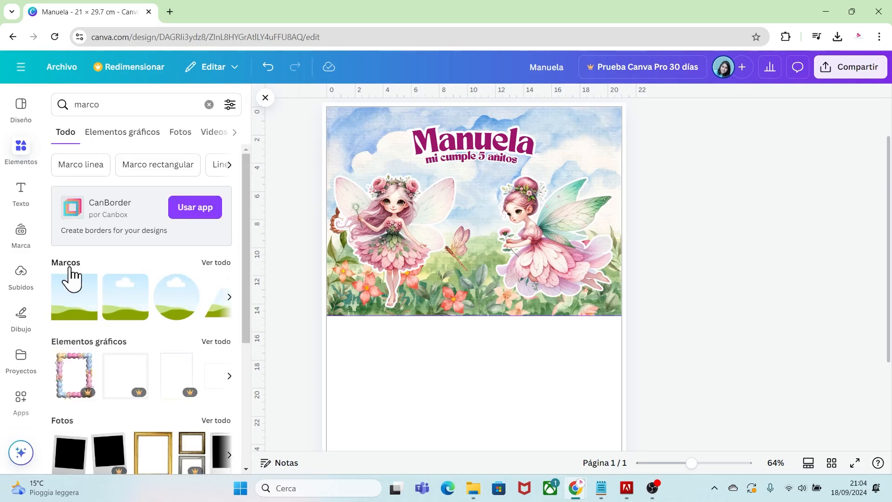
click(208, 263)
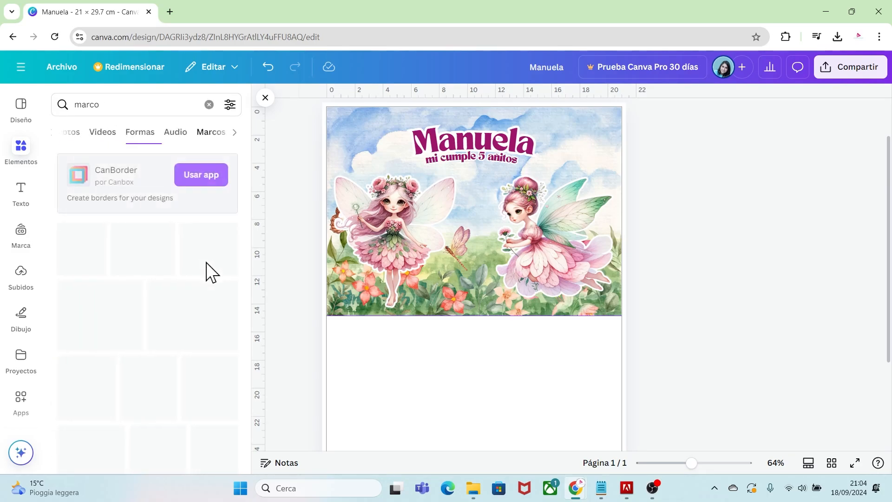
click(98, 232)
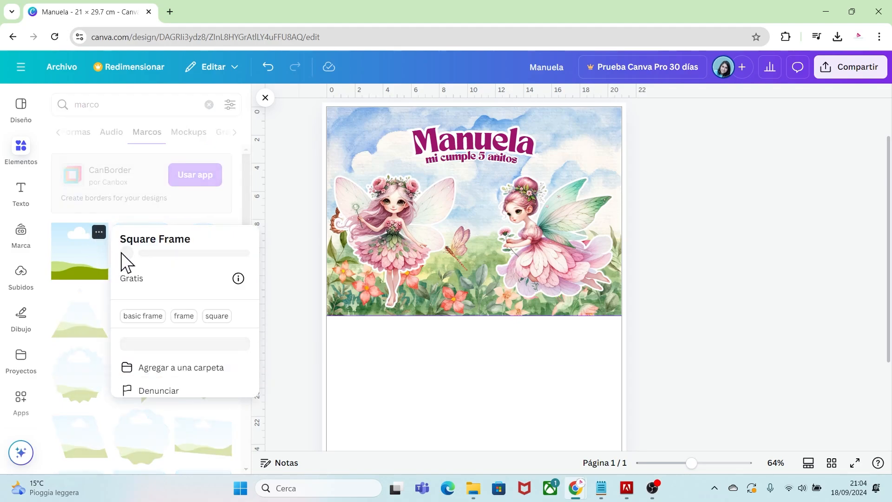
click(78, 258)
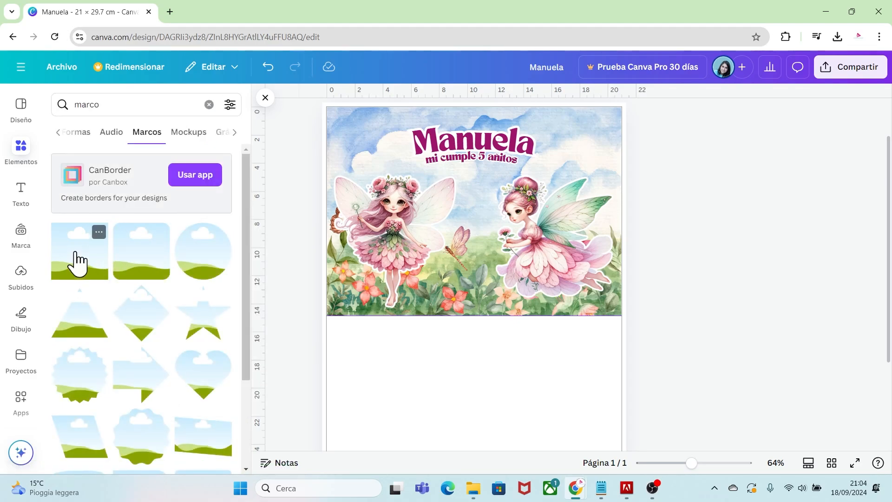
click(78, 259)
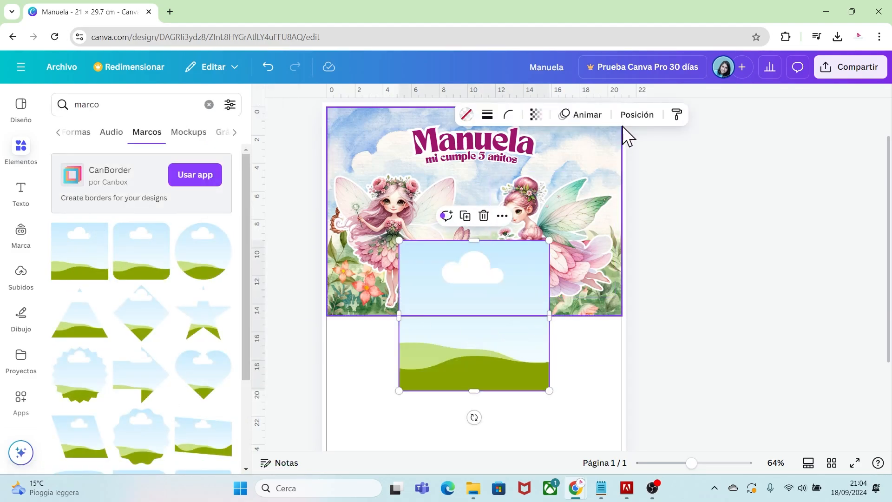
Set the frame to 21 cm wide and 5 cm high and place it across the blank area below the landscape
click(636, 116)
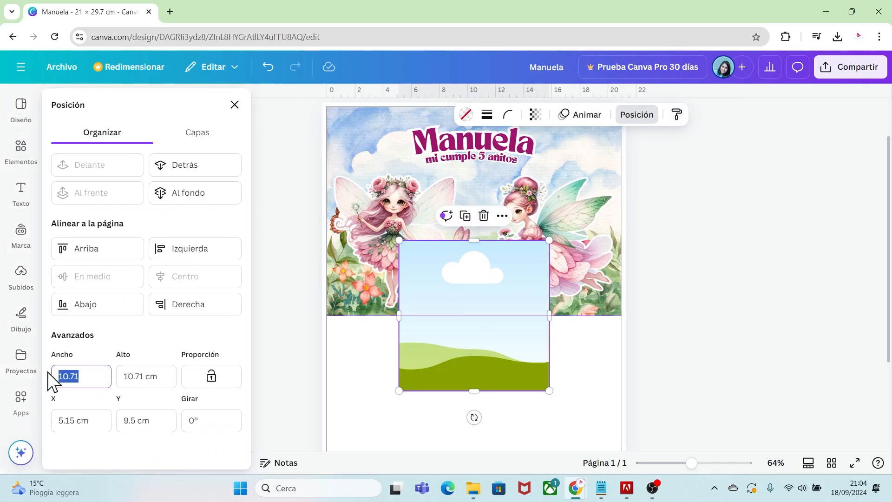
click(119, 376)
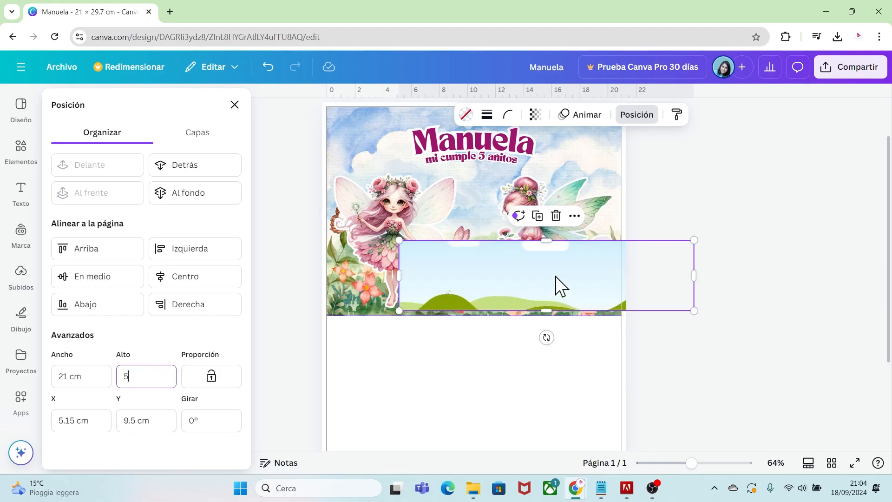
drag(561, 285, 484, 391)
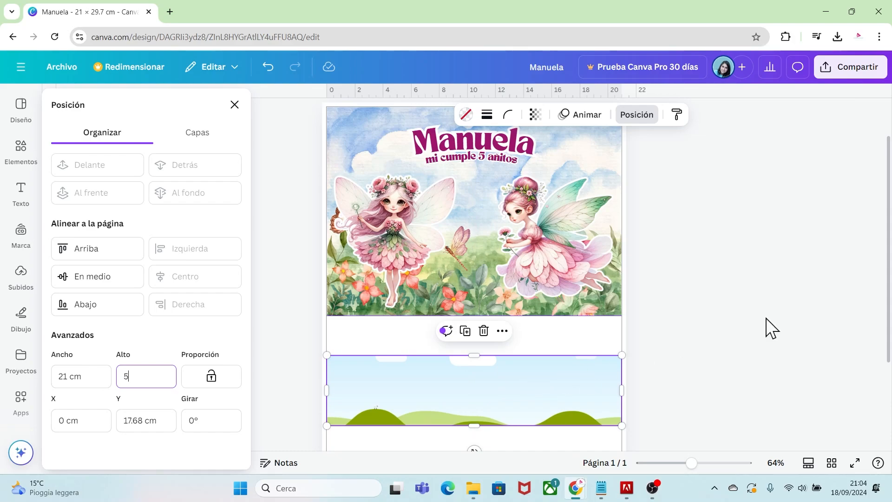
Fill the wide frame with the uploaded sky-and-flower-meadow landscape image
scroll(891, 327, down, 2)
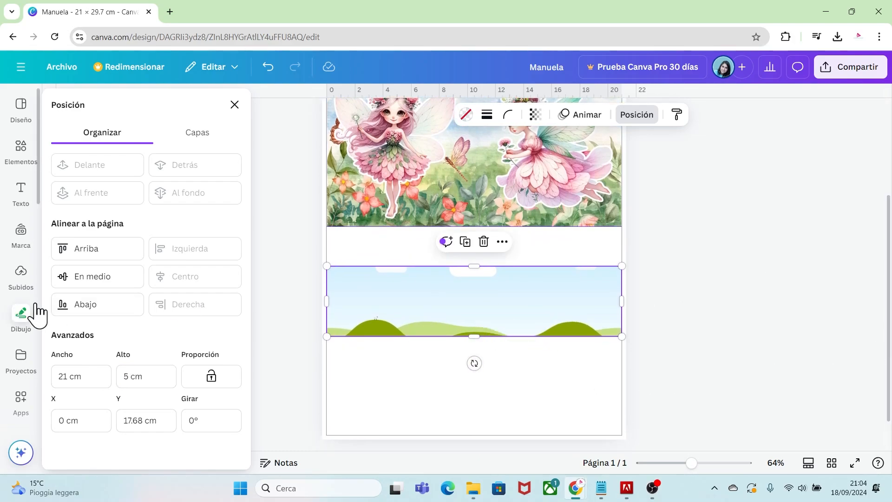
click(22, 279)
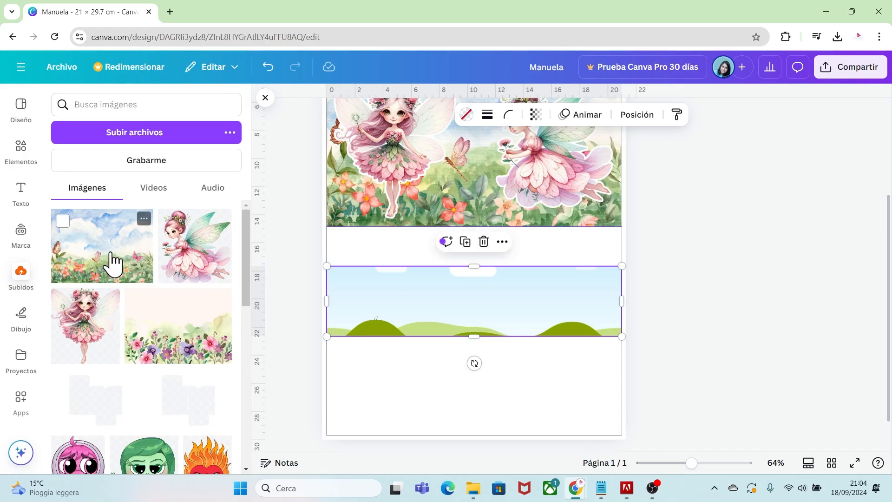
drag(111, 263, 429, 299)
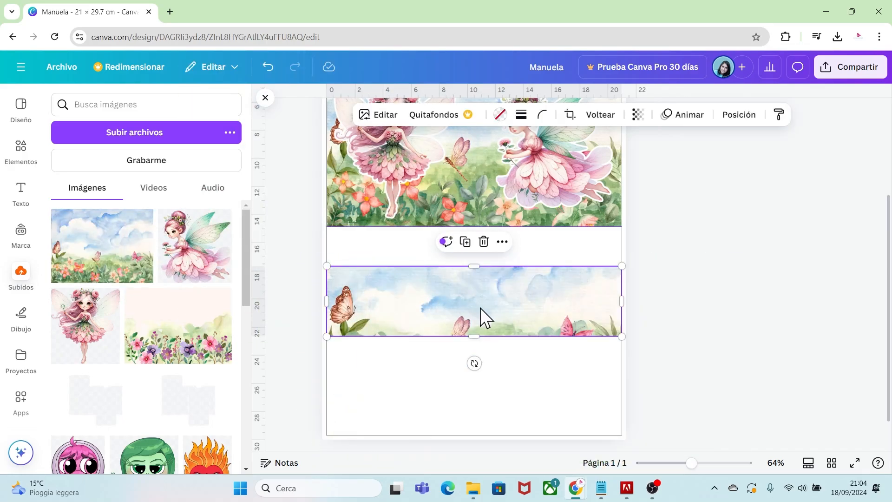
Shift the landscape image upward inside the wide frame to reveal more of the butterflies and meadow
double_click(481, 309)
drag(505, 318, 506, 309)
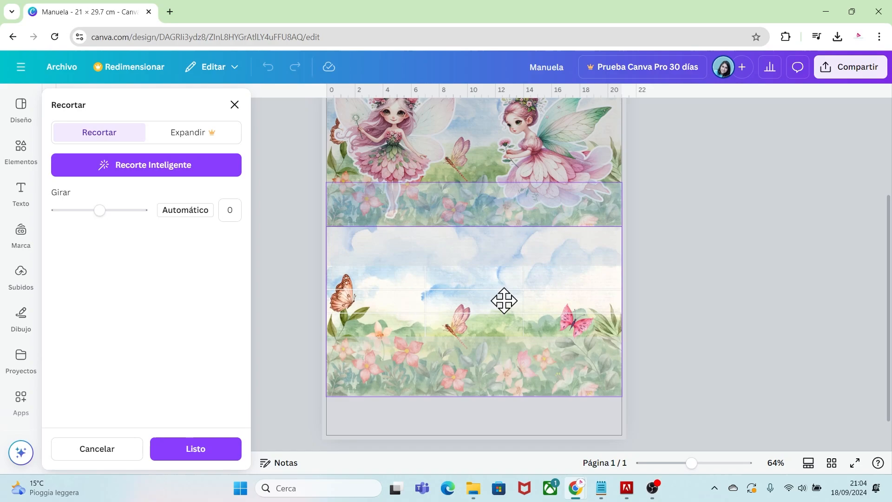
click(681, 347)
click(682, 347)
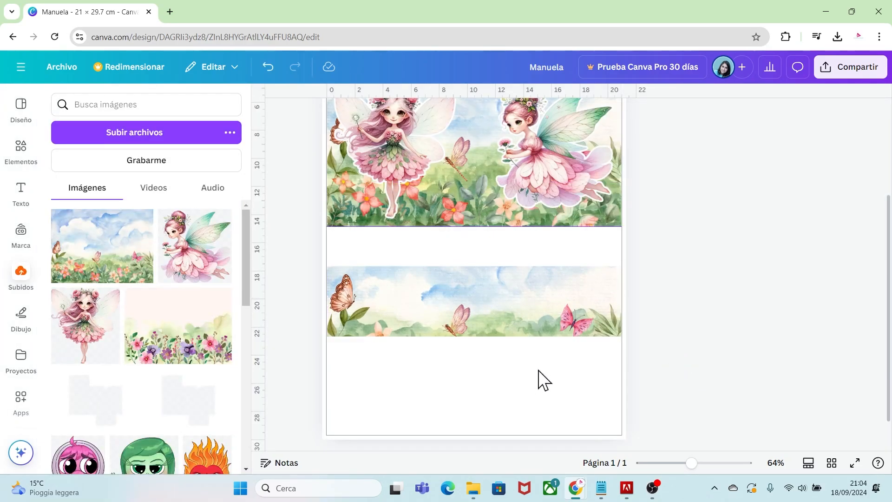
Place a copy of the pink-haired fairy below the landscape and lock the wide landscape strip in position
click(392, 171)
drag(393, 170, 476, 368)
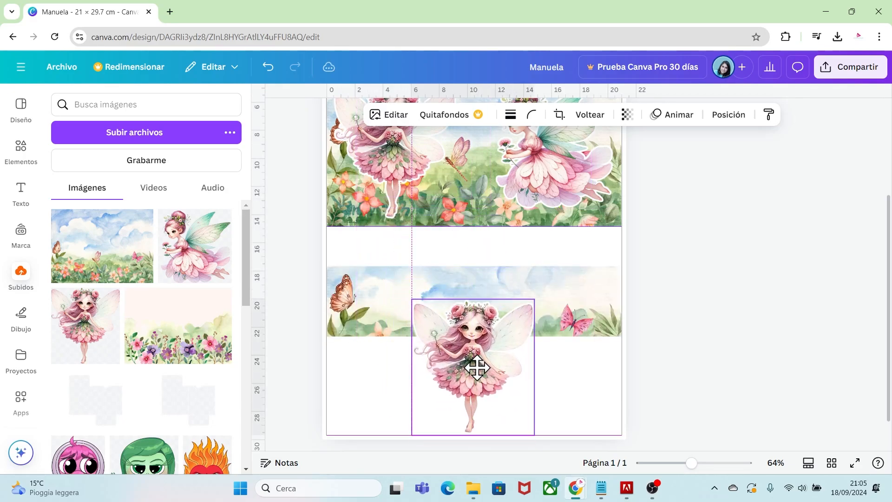
click(561, 289)
right_click(564, 307)
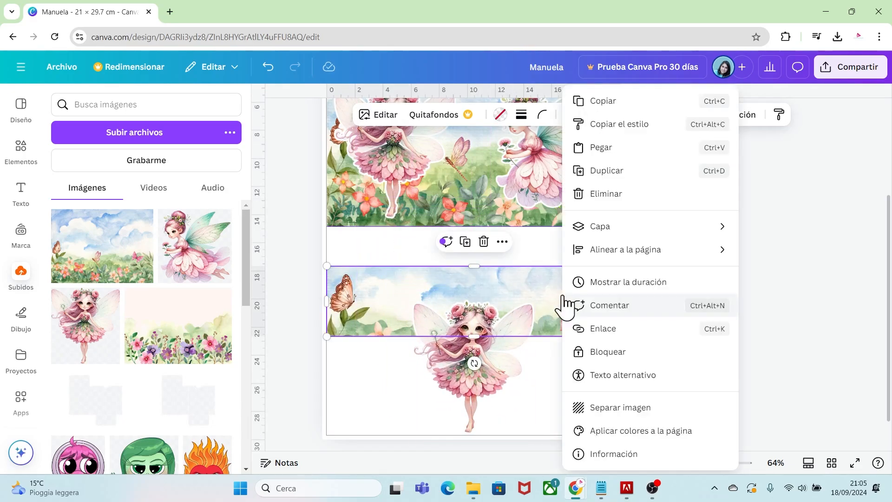
click(599, 353)
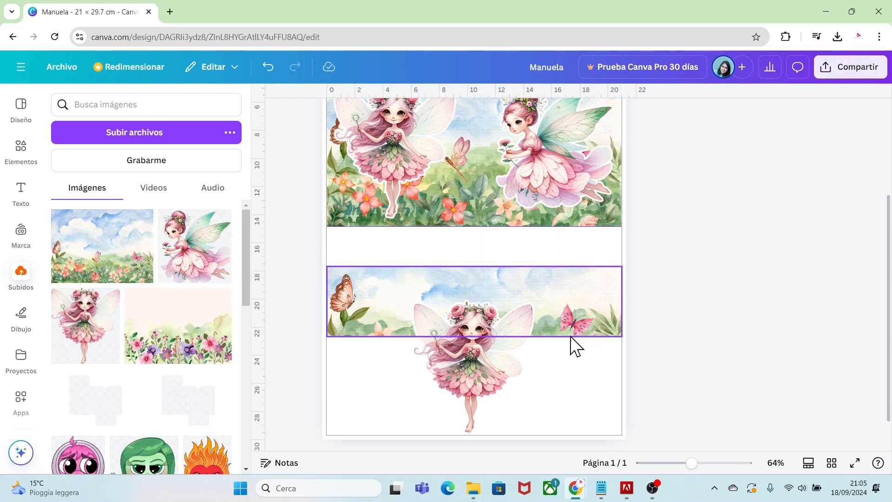
Position the fairy copy in the middle of the strip, cropped to its upper body at the strip's lower edge
drag(486, 361, 470, 333)
drag(473, 381, 483, 336)
click(532, 374)
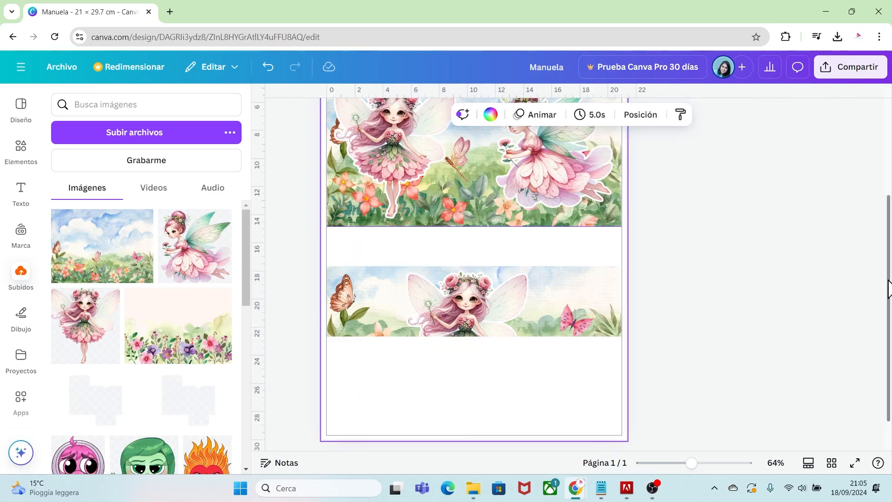
Copy the name title from the main scene and place a smaller 27,7-size version near the strip's left end
scroll(407, 161, up, 2)
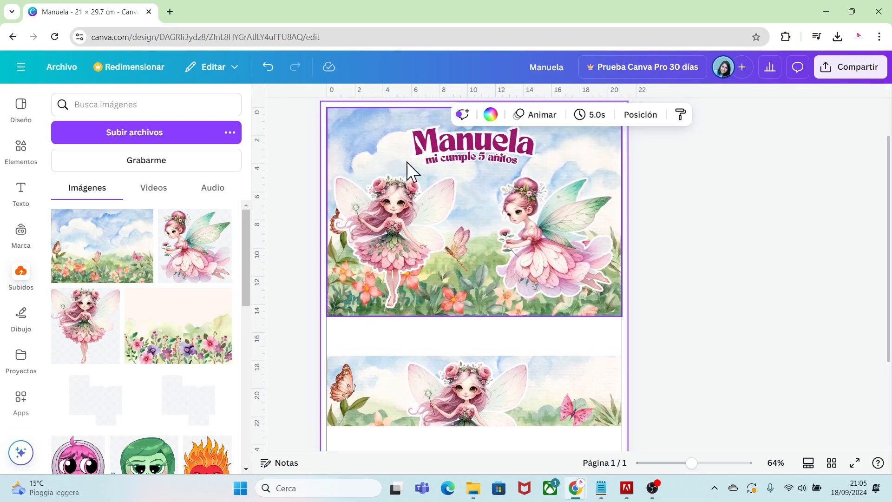
click(436, 142)
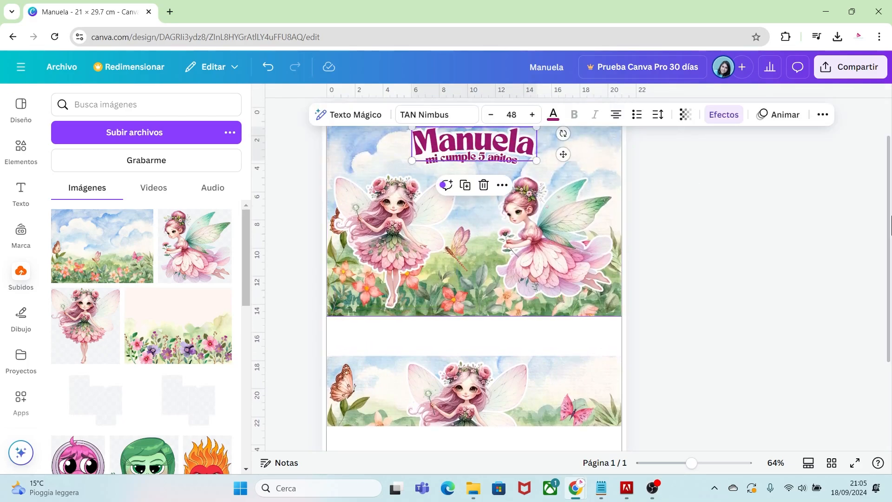
drag(887, 209, 888, 293)
click(468, 345)
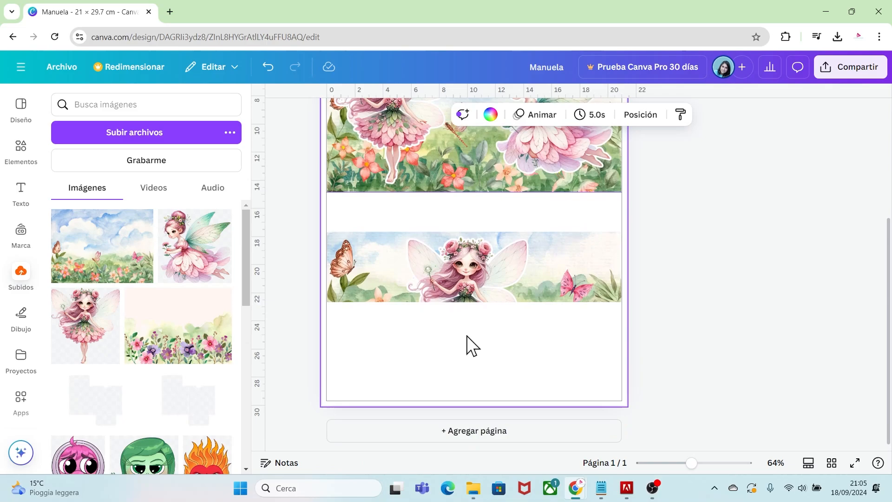
key(ctrl+v)
drag(526, 284, 433, 275)
Duplicate the strip's name text, change the copy to "5", and place it enlarged beneath the name
key(ctrl+d)
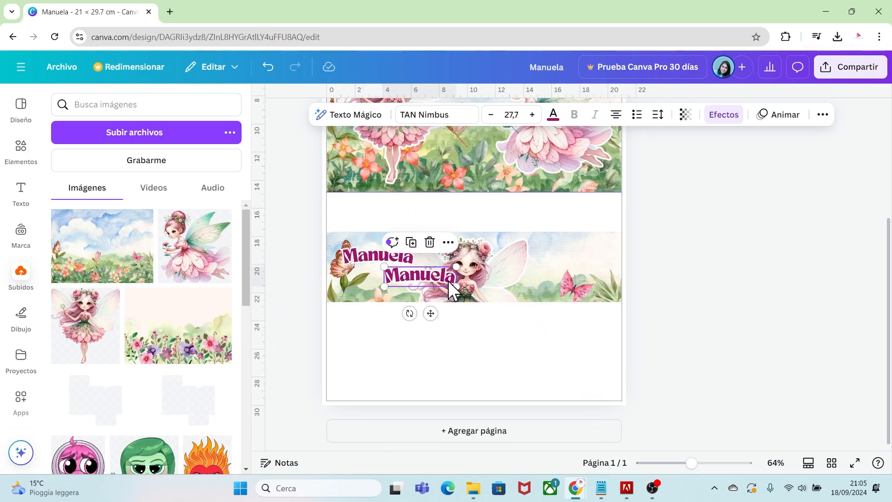
double_click(447, 279)
key(BackSpace)
text(5)
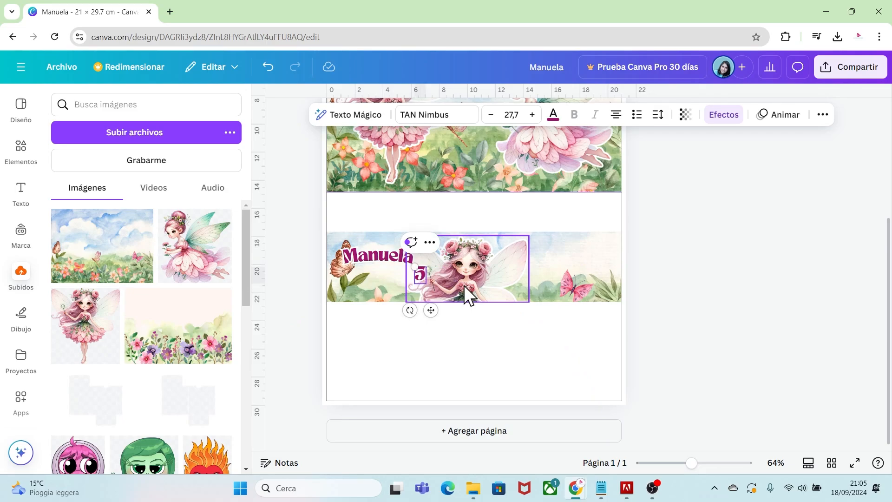
click(632, 298)
click(422, 275)
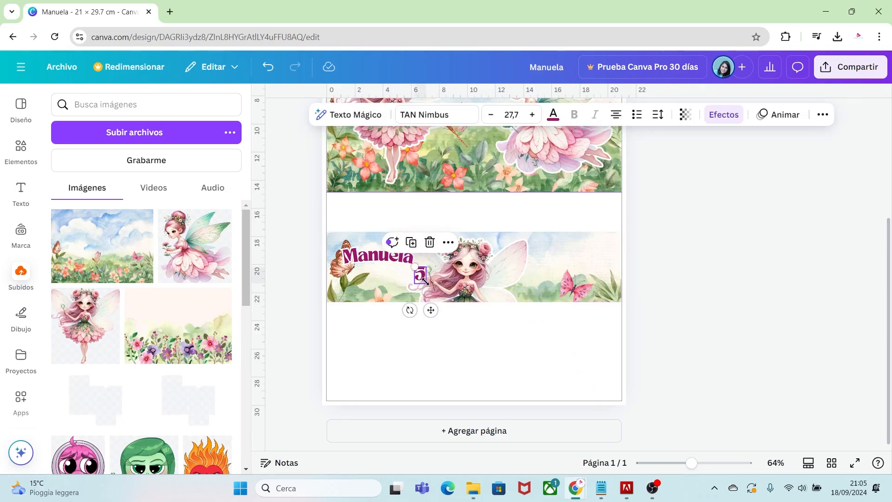
drag(424, 280, 377, 278)
click(460, 329)
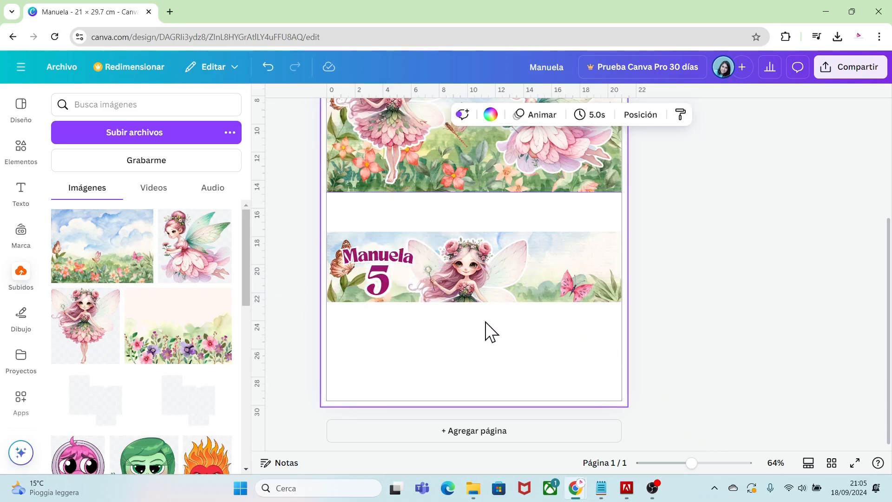
Duplicate the strip's name text as "Recorta las fichas del rompecabezas y a jugar!" at size 11,7 and place it right of the fairy
click(393, 257)
key(ctrl+d)
drag(409, 274, 557, 261)
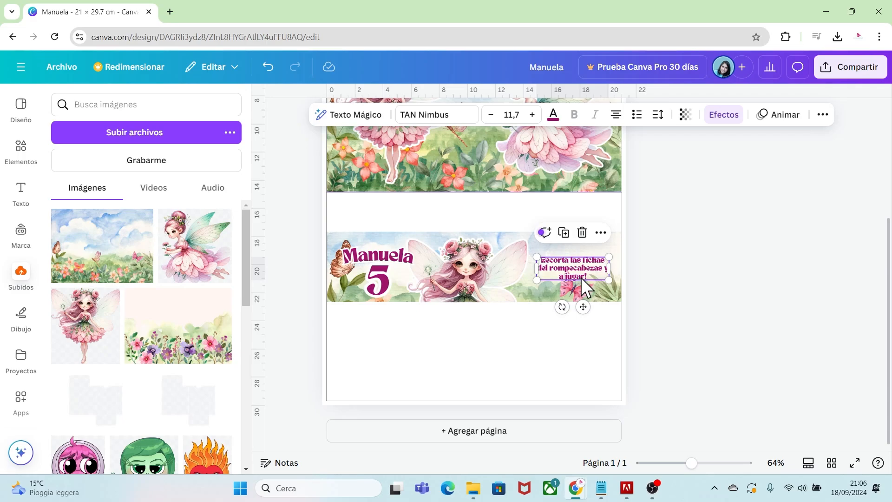
click(585, 331)
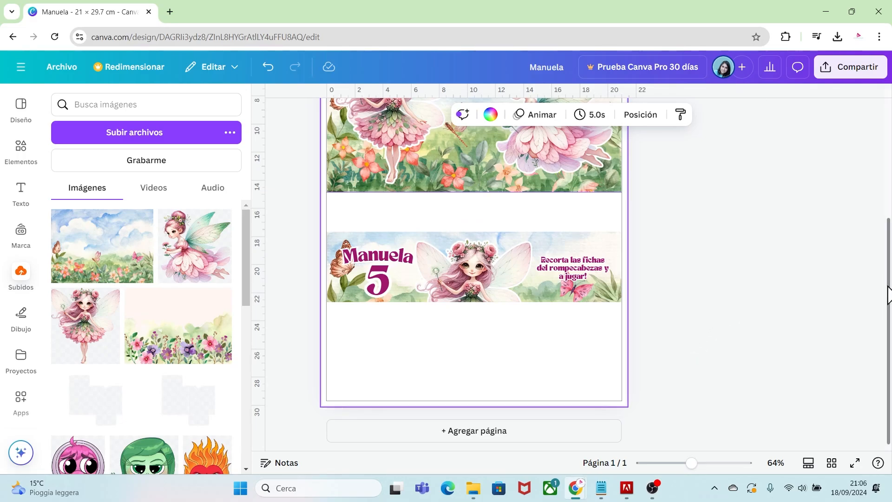
Search the elements for "forma" and place the rounded square from the Formas results over the pink-haired fairy in the main scene
scroll(888, 301, up, 3)
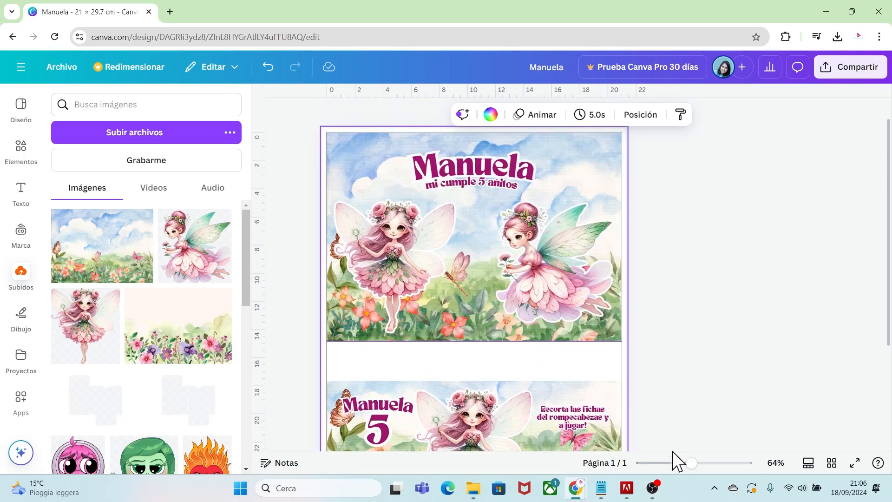
drag(692, 462, 698, 463)
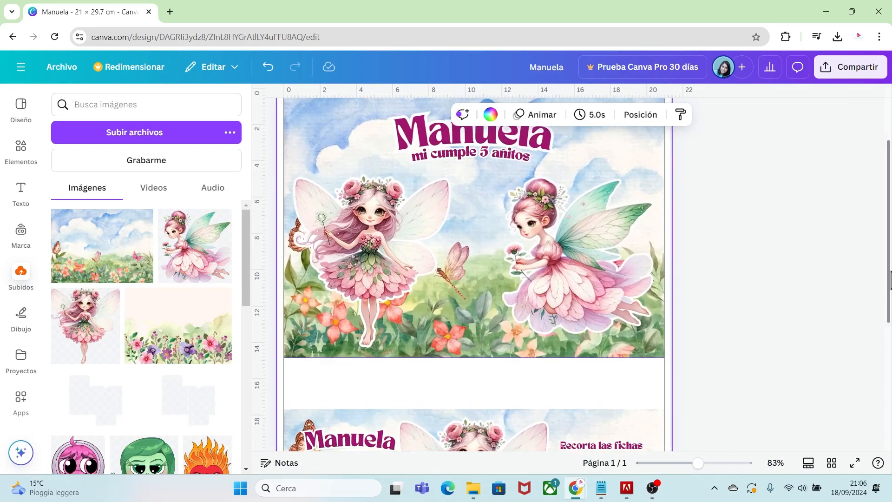
drag(889, 283, 889, 248)
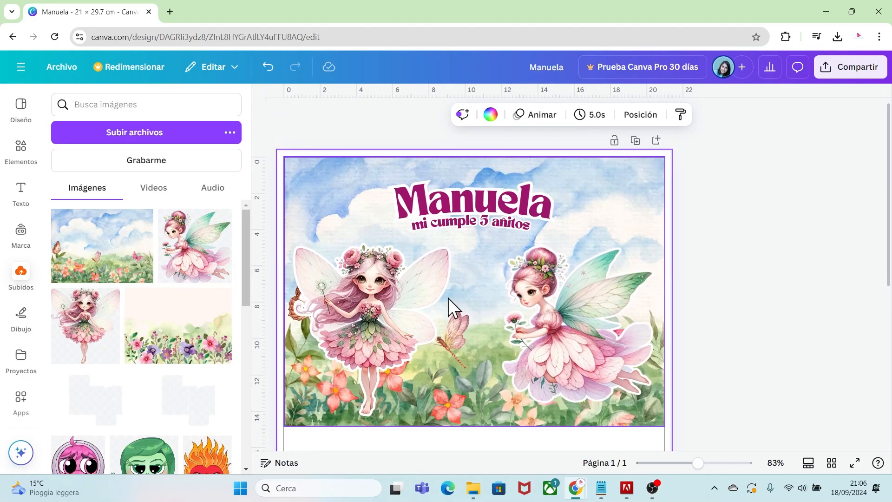
click(21, 154)
click(110, 104)
text(marco)
key(ctrl+a)
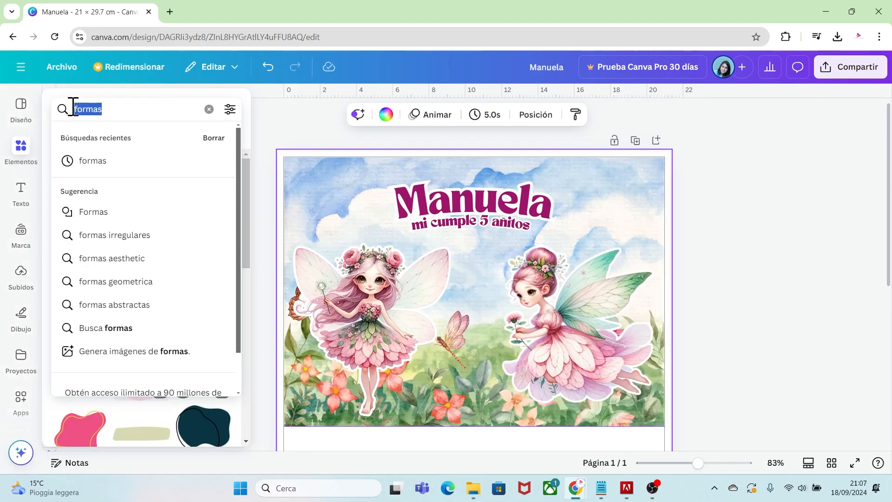
key(BackSpace)
text(forma)
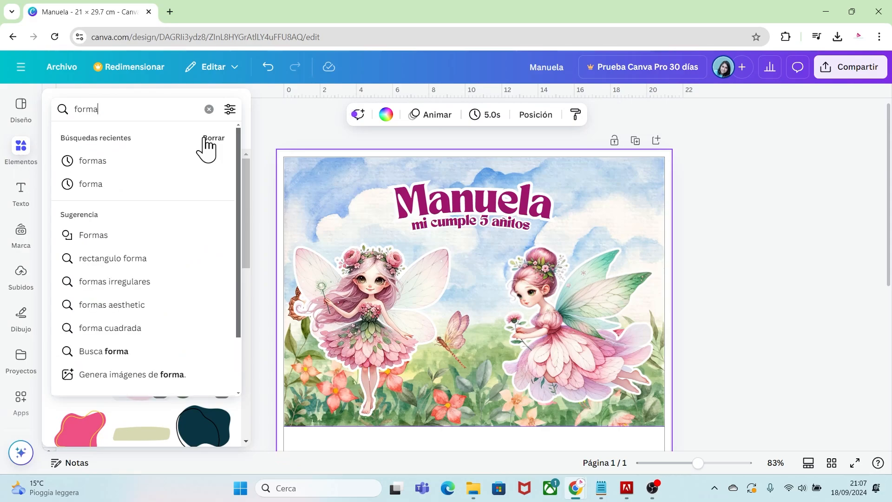
key(Return)
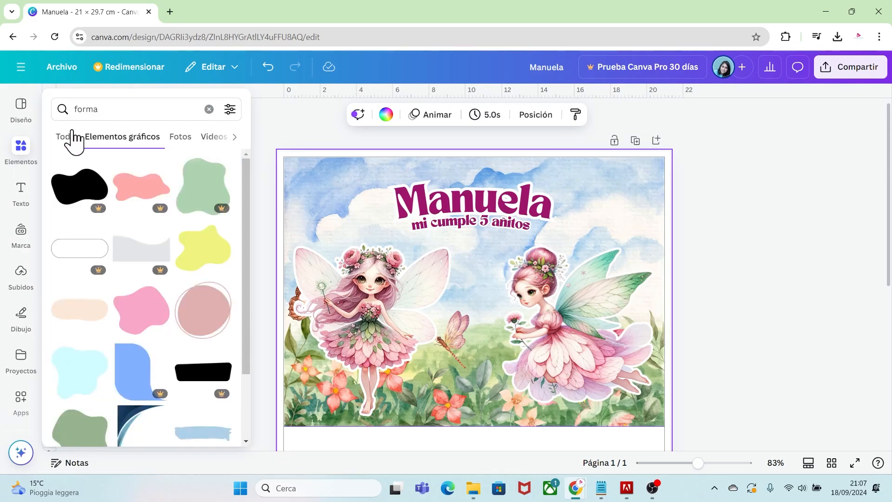
click(64, 139)
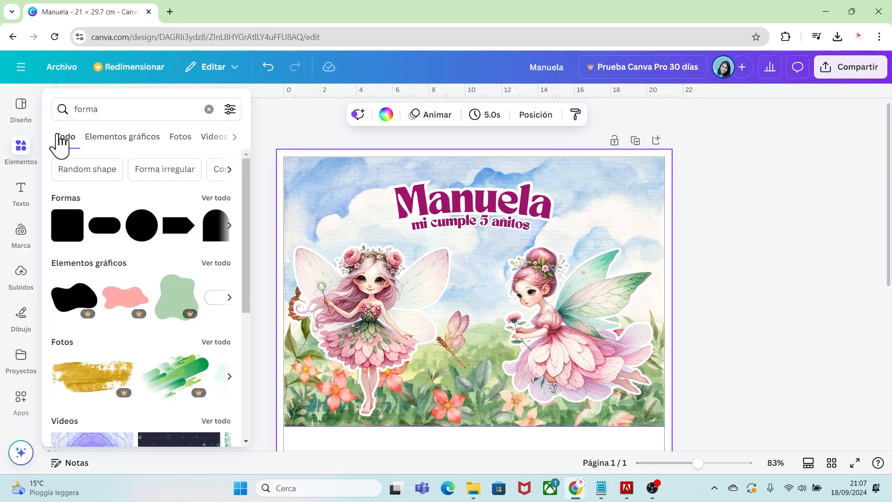
click(207, 199)
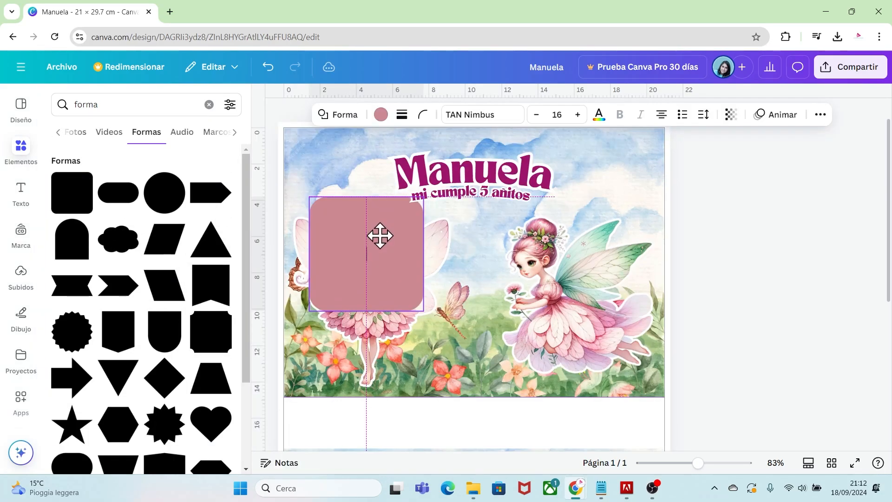
drag(378, 235, 366, 238)
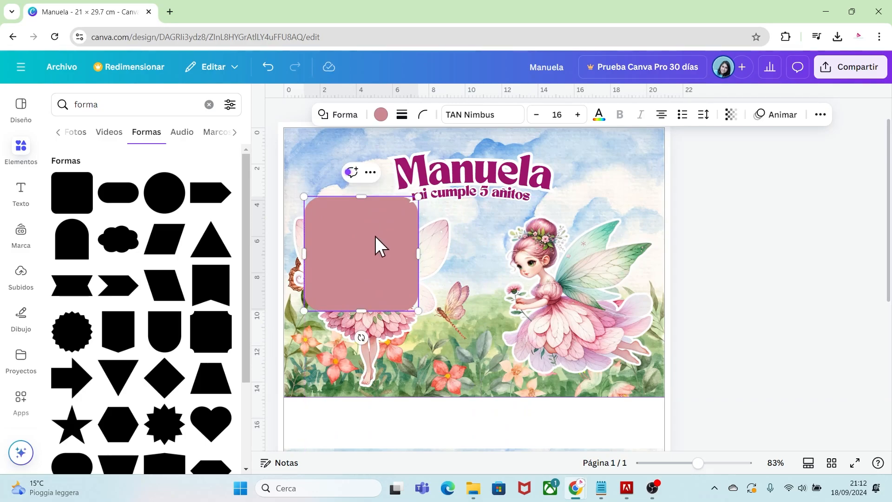
Remove the rounded square's fill and give it a solid border with a thickness of 1
click(380, 114)
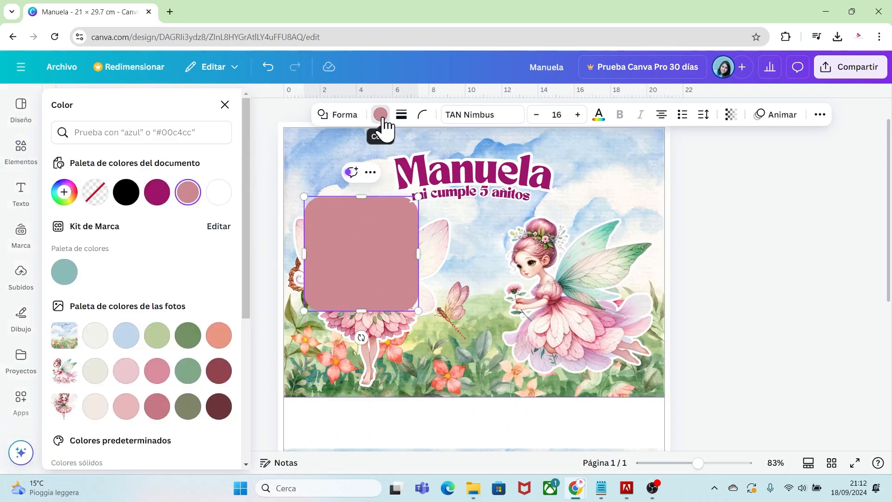
click(95, 192)
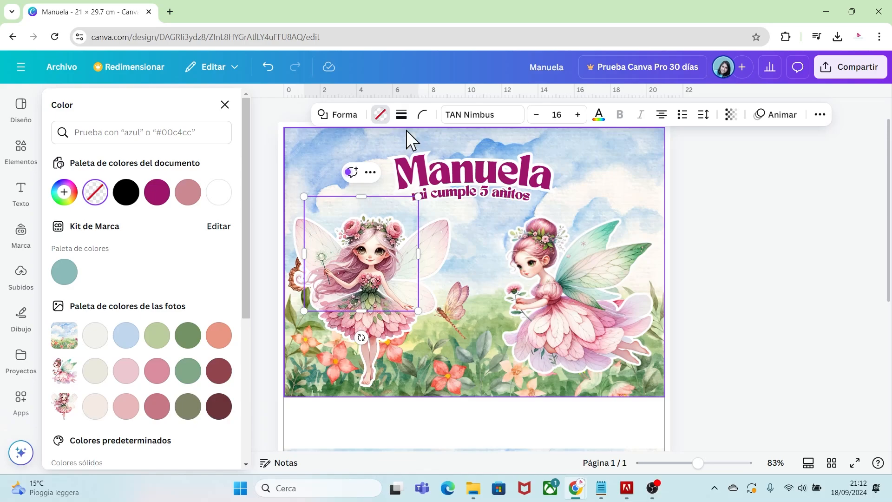
click(402, 116)
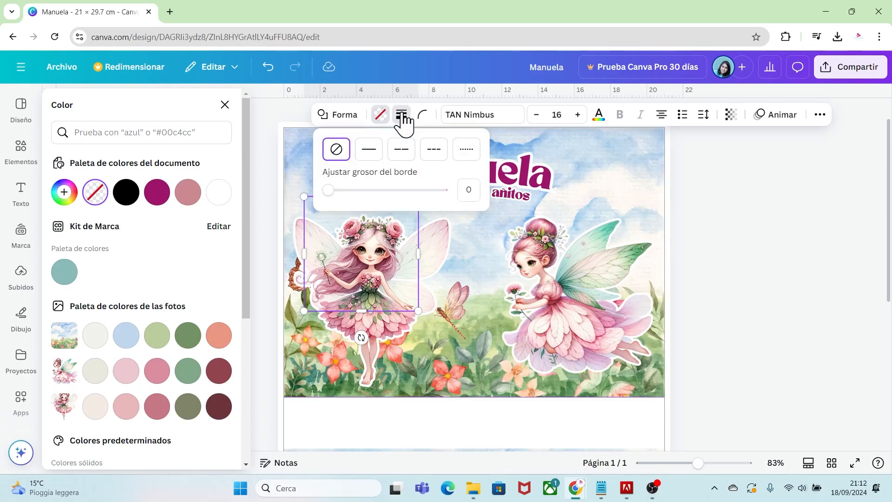
click(370, 155)
drag(334, 191, 329, 191)
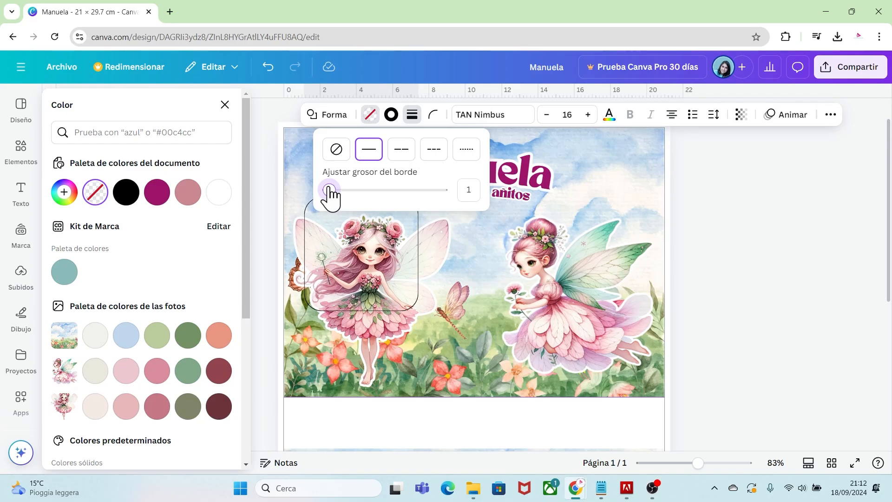
Set the square's corner rounding to 0 and its border colour to white
click(435, 118)
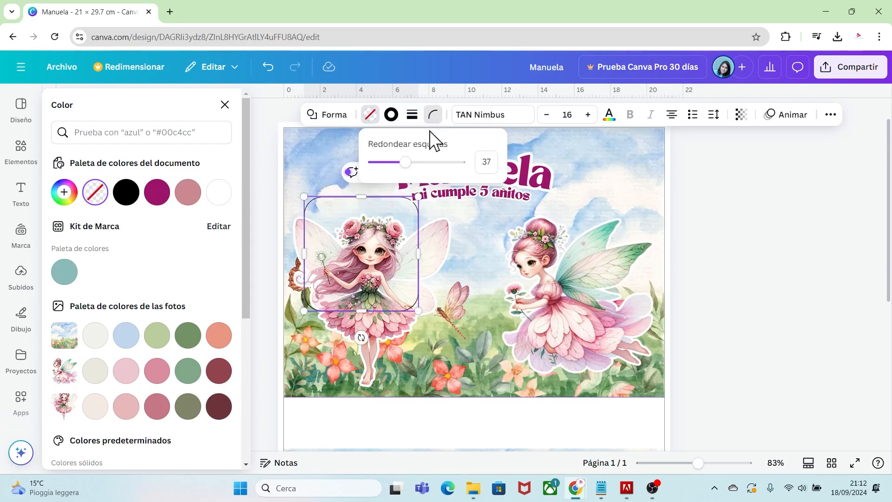
drag(405, 161, 374, 163)
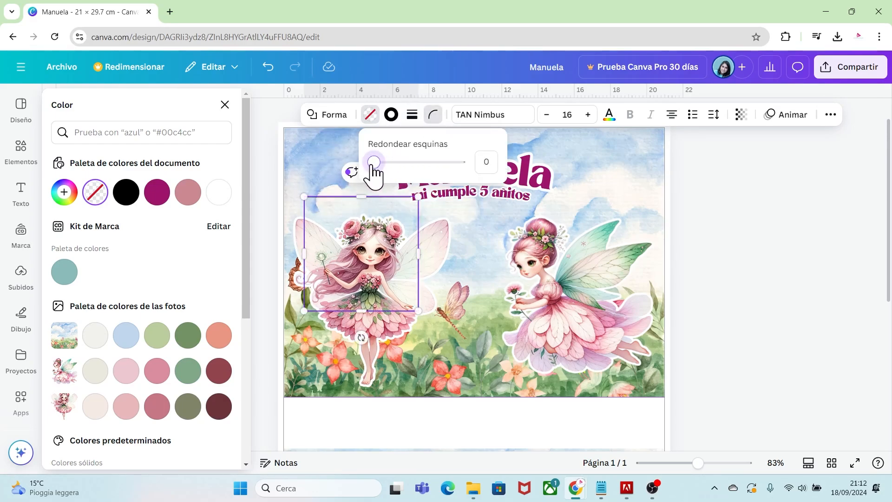
click(391, 116)
click(158, 192)
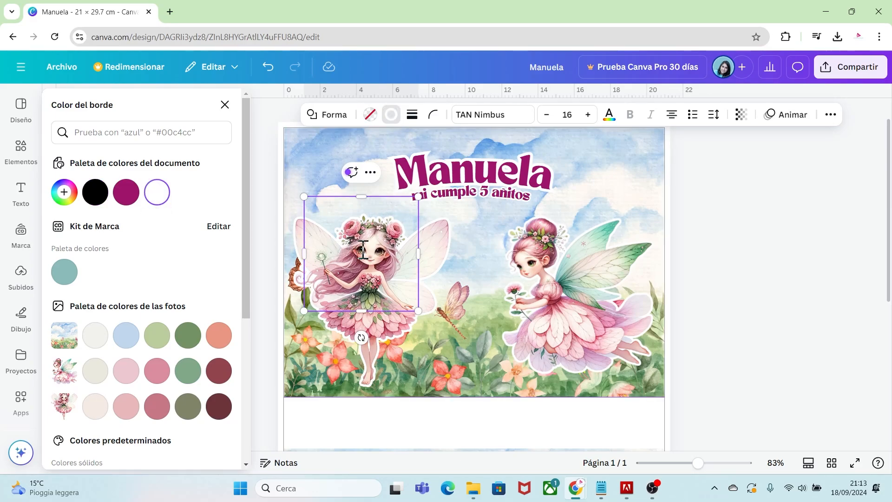
Move the white-outlined square up to the scene's upper-left corner, partly beyond the page's left edge
drag(395, 246, 282, 182)
click(680, 338)
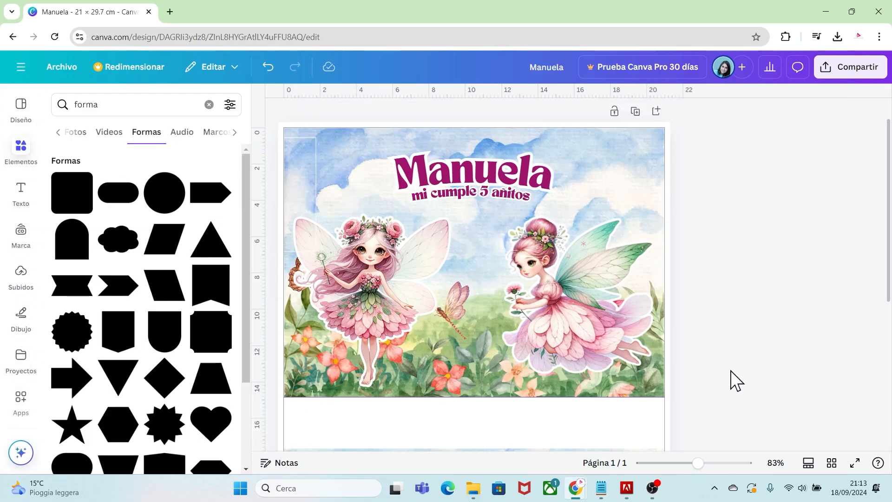
Lock the main landscape with its title texts and both fairies, and select the white-outlined square
drag(721, 392, 350, 130)
right_click(465, 185)
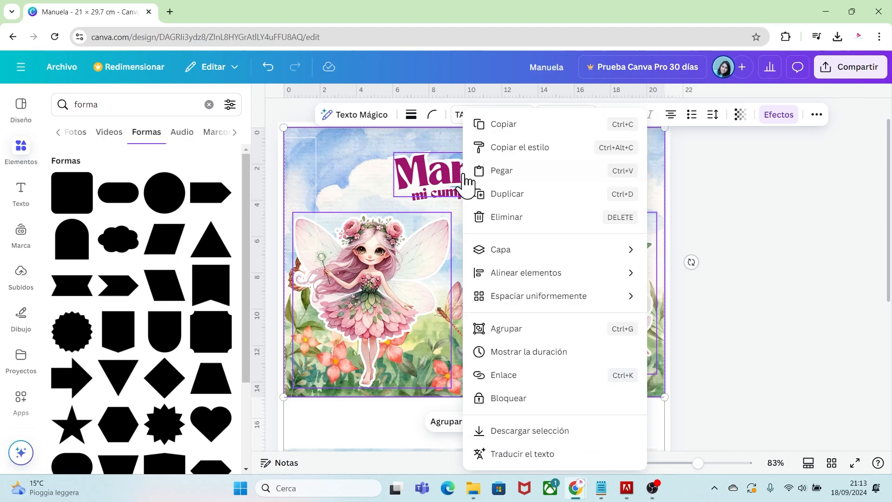
click(511, 400)
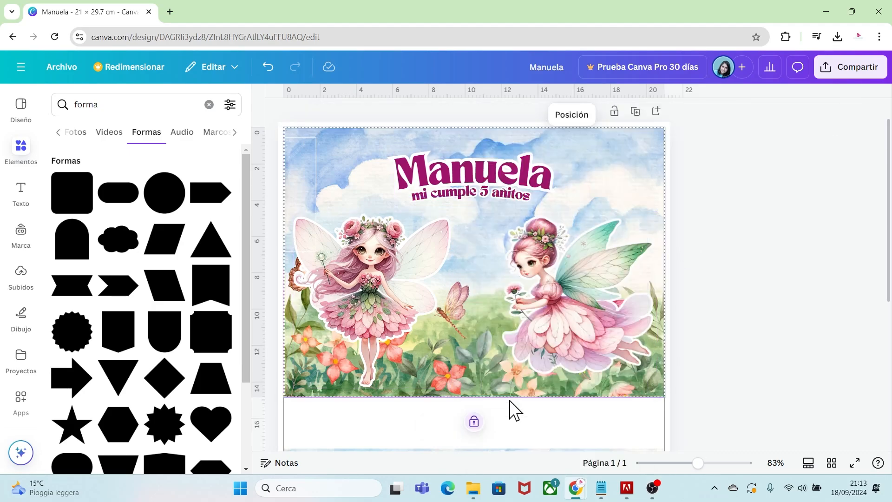
click(708, 267)
click(316, 207)
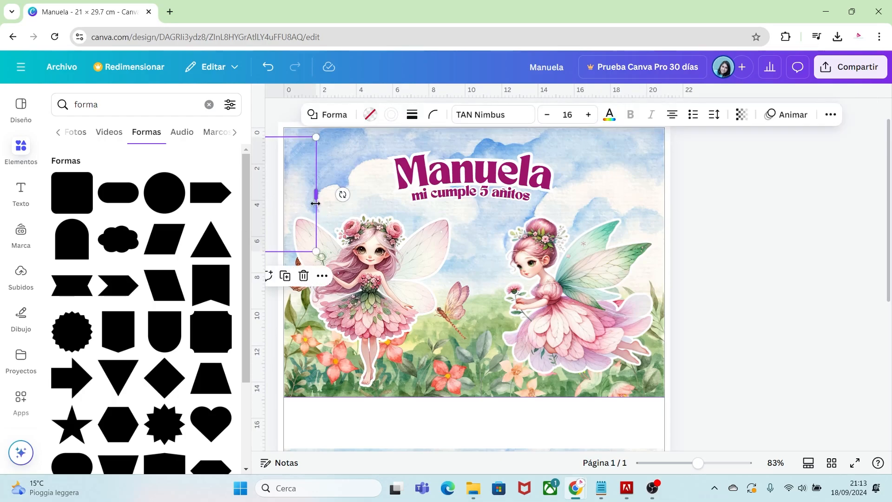
Resize the white-outlined square at the scene's upper-left corner and duplicate it into a stacked column of three
drag(315, 203, 397, 193)
drag(399, 241, 439, 305)
key(ctrl+d)
key(ctrl+d)
drag(493, 316, 430, 182)
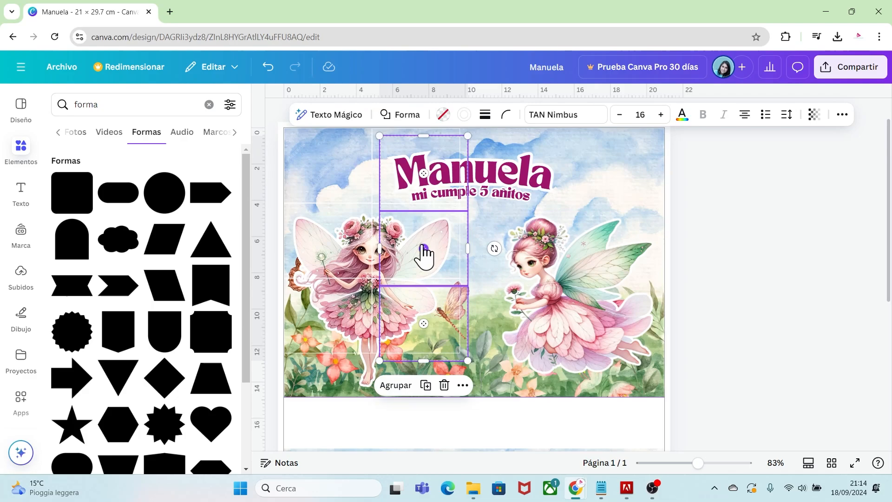
Duplicate the column of three squares and align the copies side by side to form a grid four columns wide
drag(425, 253, 521, 208)
key(ctrl+d)
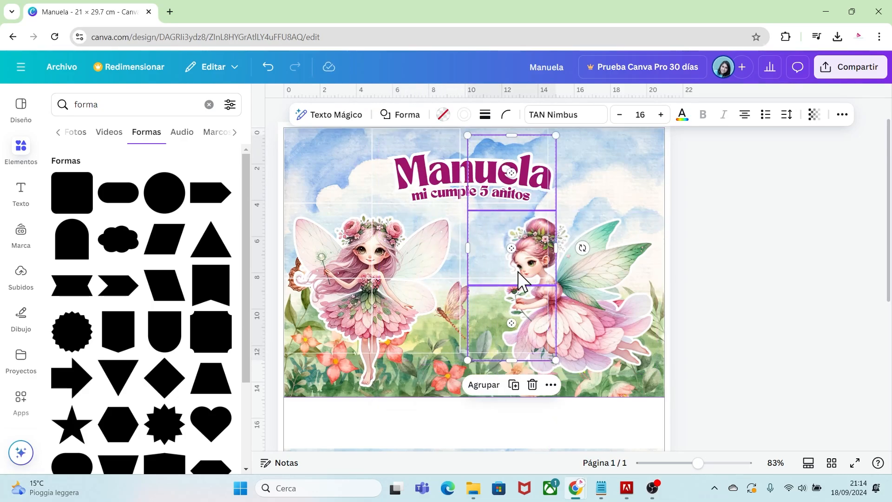
drag(483, 277, 566, 267)
click(694, 281)
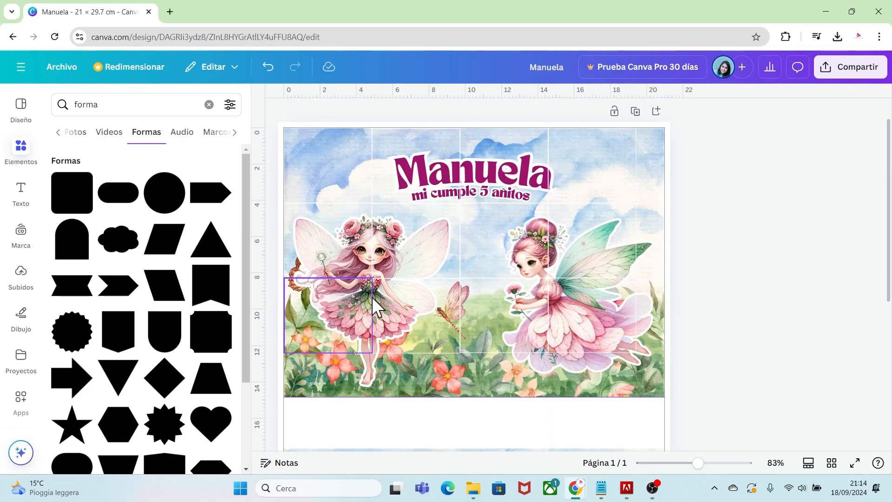
Select all twelve squares and stretch the grid to cover the whole landscape scene
drag(657, 336, 360, 183)
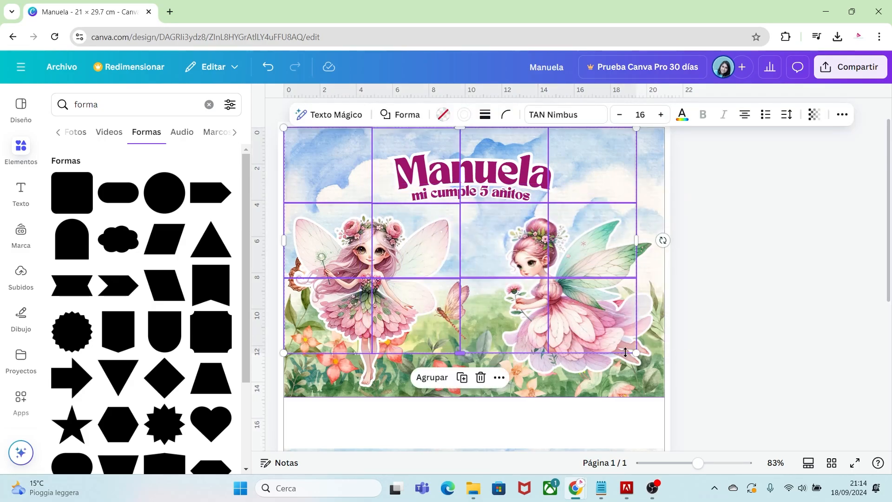
drag(636, 354, 659, 382)
drag(477, 372, 476, 396)
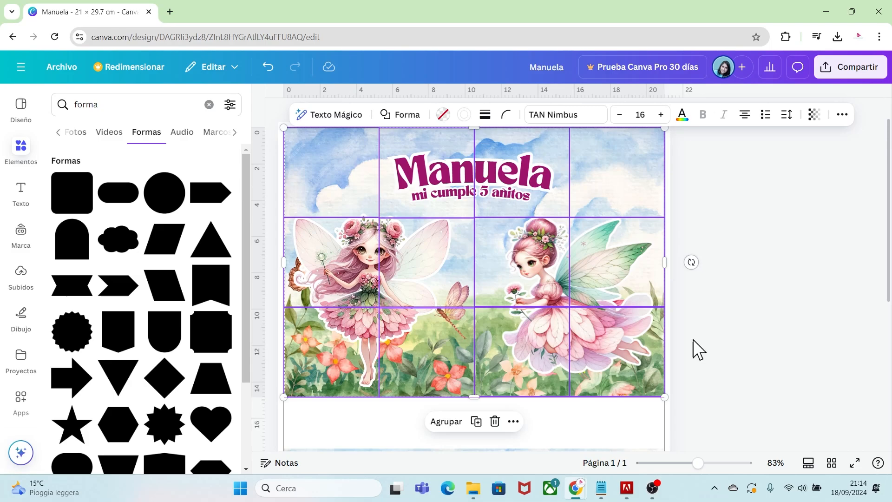
click(723, 364)
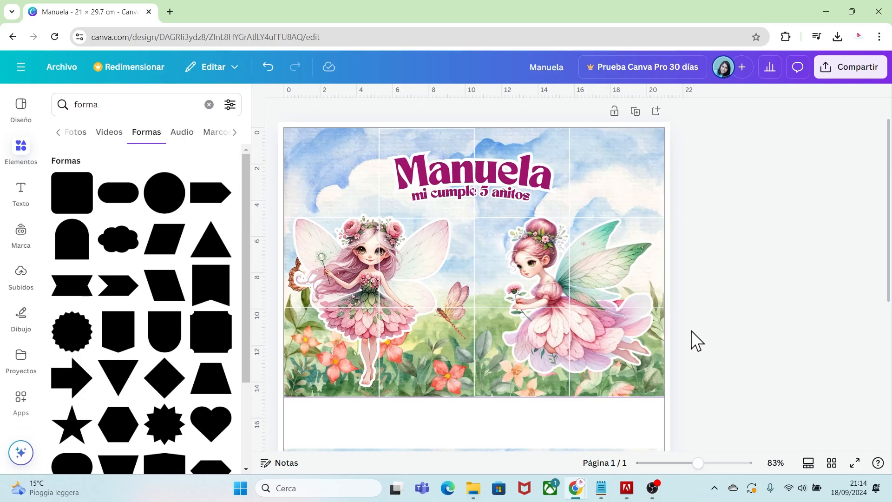
Duplicate the page and delete the strip with its texts and fairy from the copy
drag(701, 464, 687, 464)
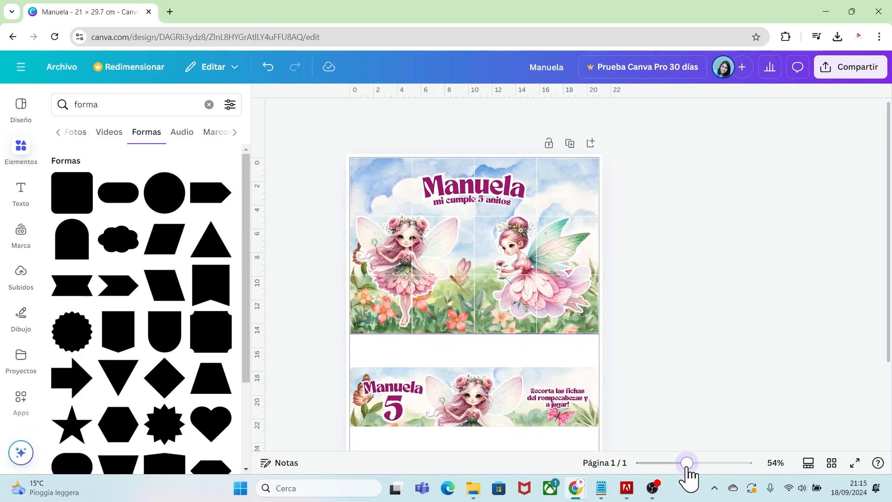
click(570, 144)
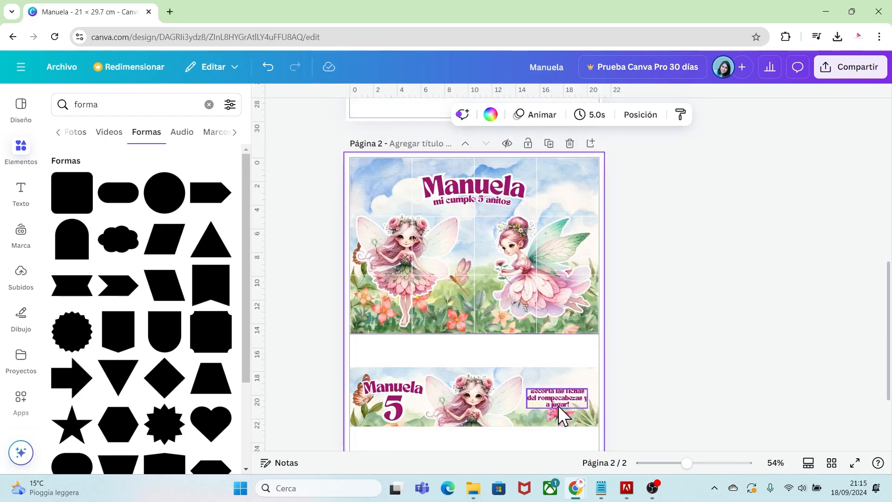
drag(625, 424, 389, 369)
key(Delete)
click(452, 380)
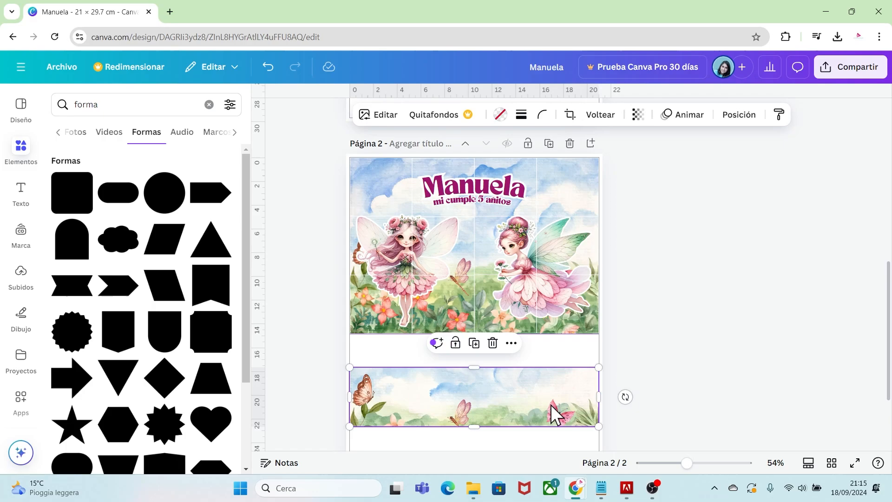
key(Delete)
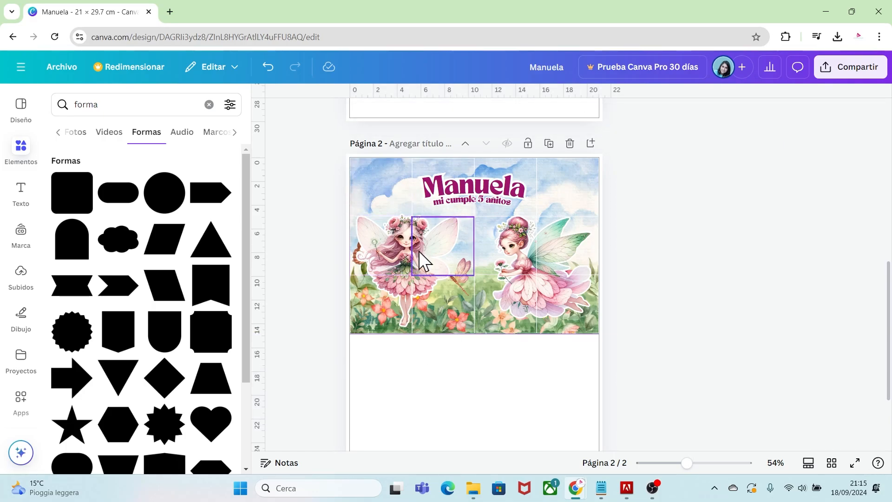
Delete the whole grid of white-outlined squares from the scene on page 2
drag(693, 473, 702, 474)
scroll(890, 310, up, 1)
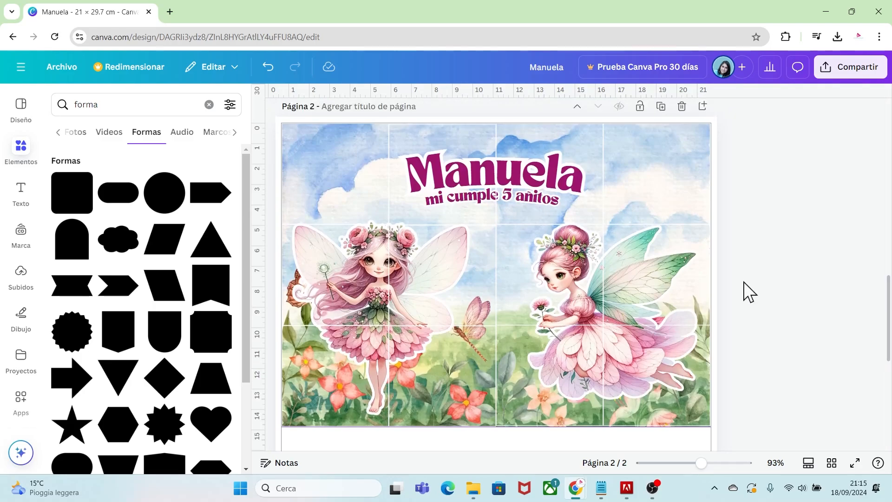
drag(743, 360, 348, 218)
key(Delete)
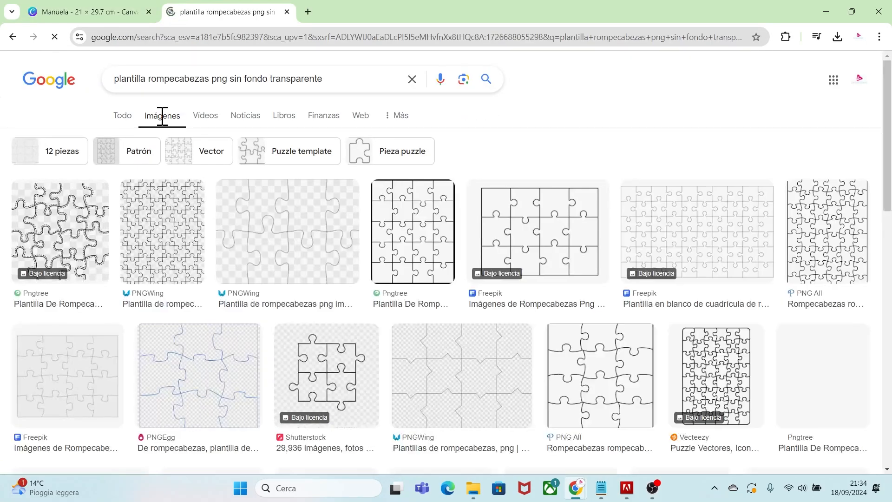
Filter the Google image results for transparent puzzle templates to medium size (Mediano)
click(473, 119)
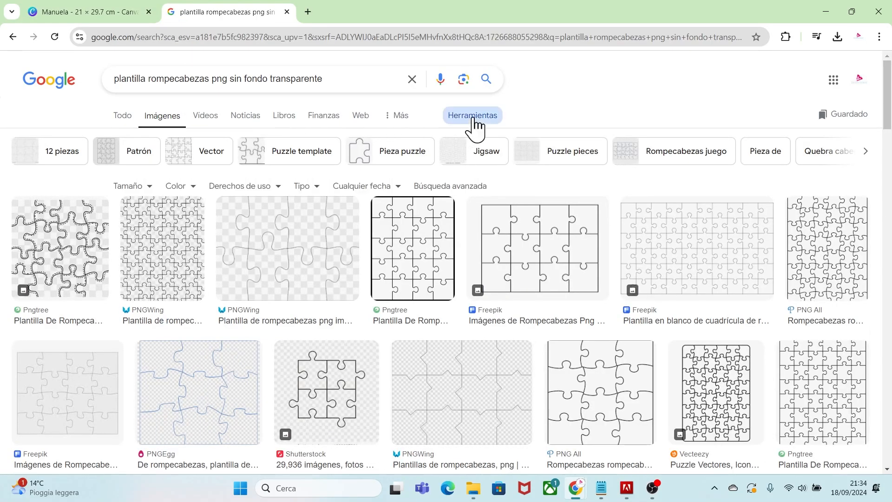
click(140, 188)
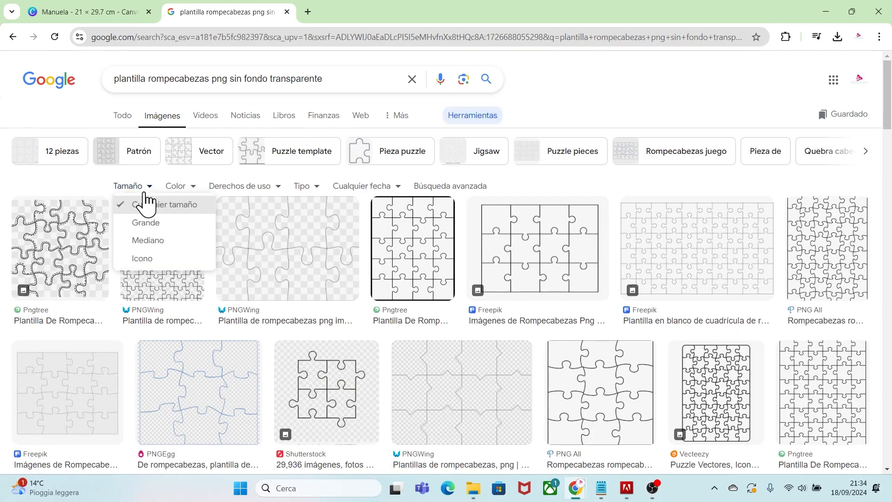
click(148, 241)
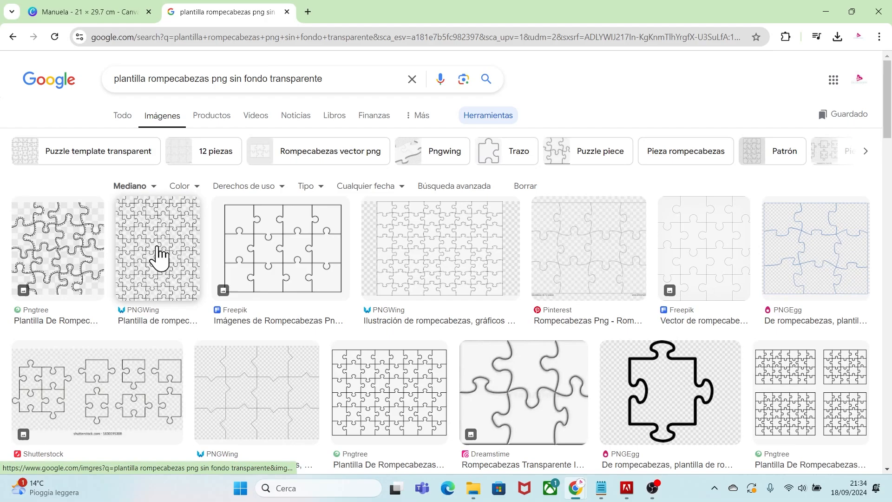
Preview several puzzle templates and save the Pngtree image with four puzzle grids as a PNG in the hada folder
click(69, 231)
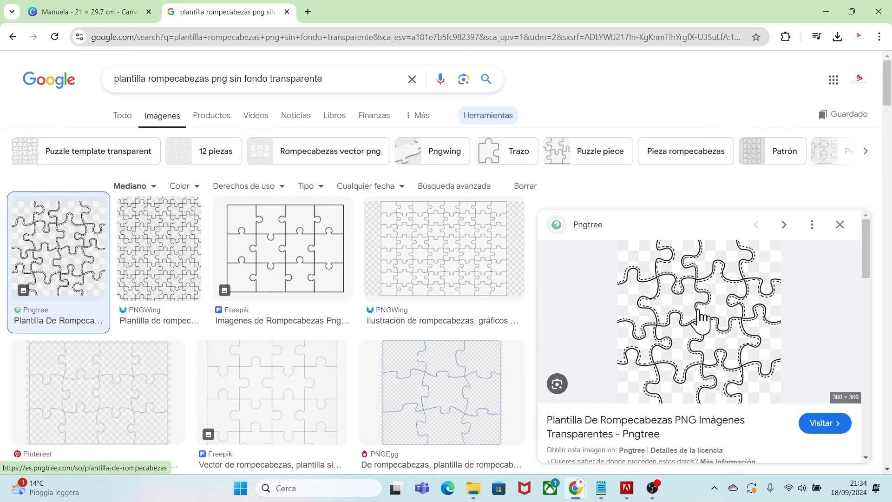
click(176, 270)
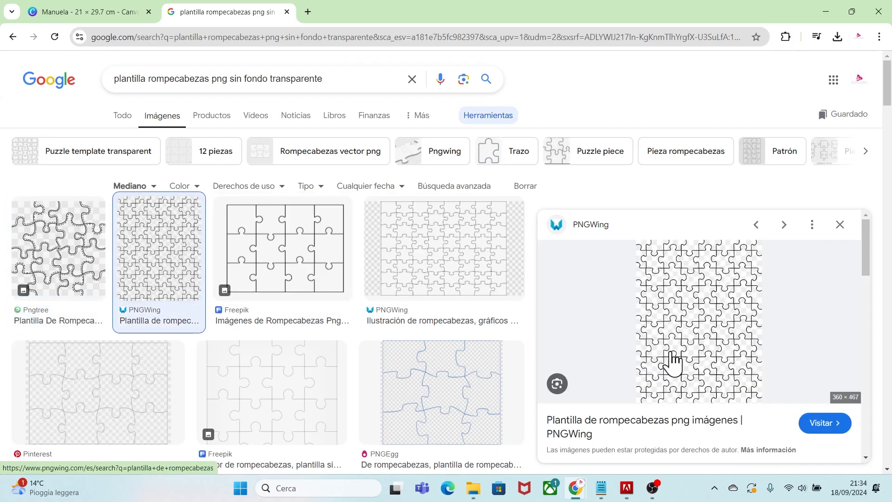
click(841, 224)
drag(884, 113, 887, 155)
click(797, 266)
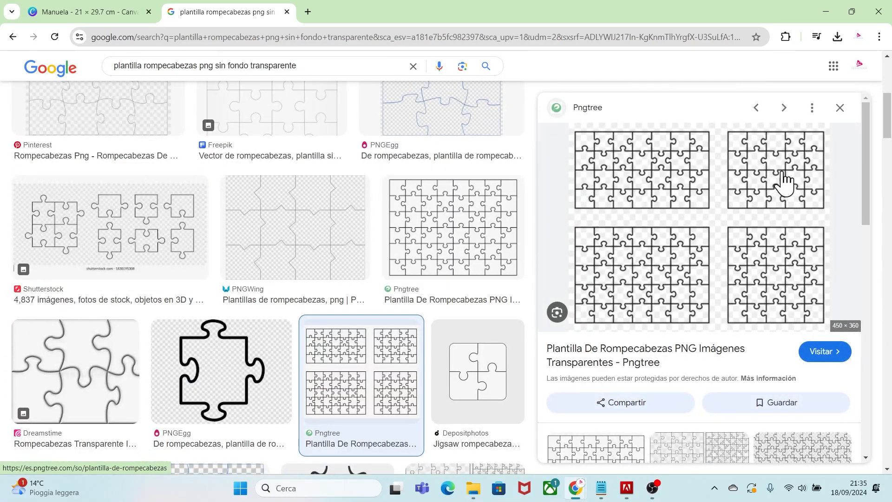
right_click(742, 253)
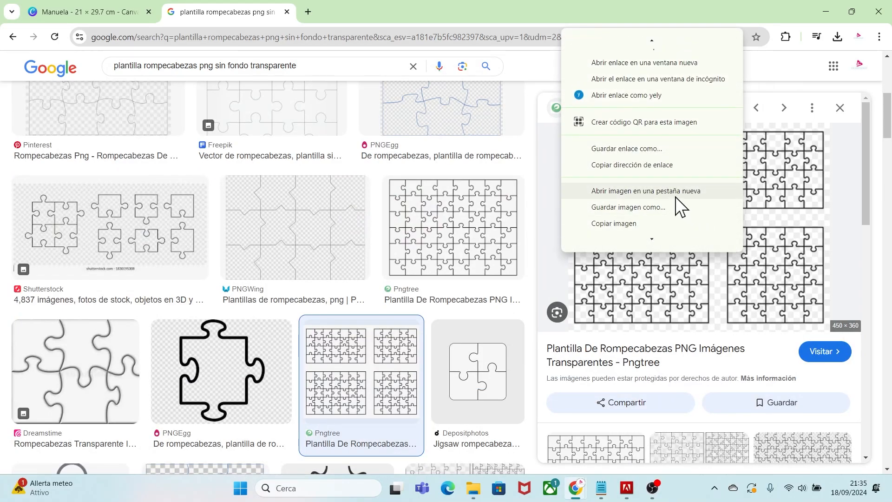
click(651, 209)
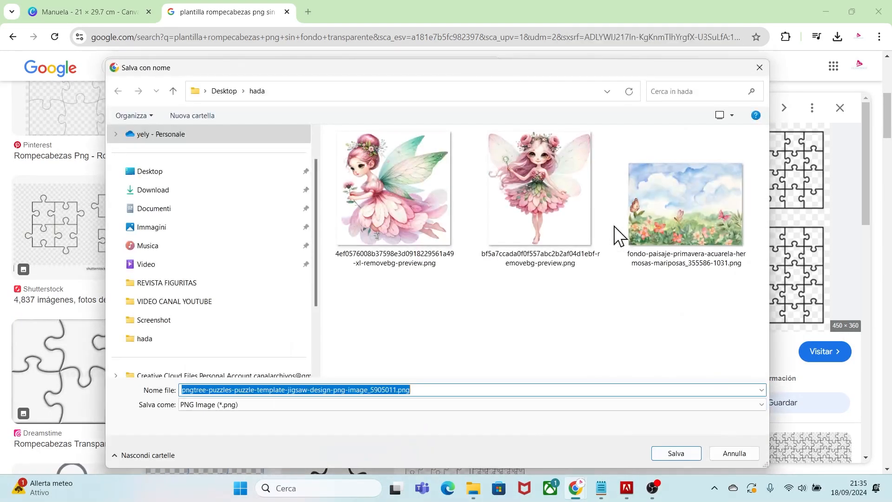
click(678, 454)
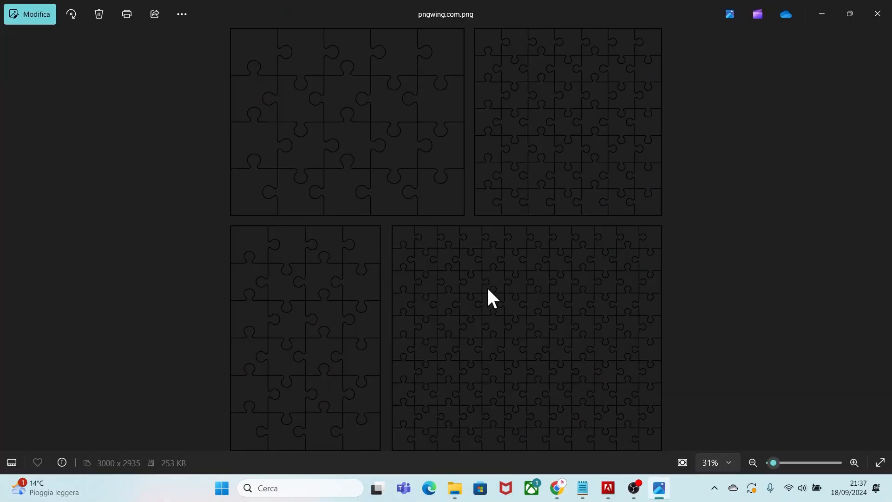
Switch to the Canva design and upload pngwing.com.png from the hada folder
click(557, 487)
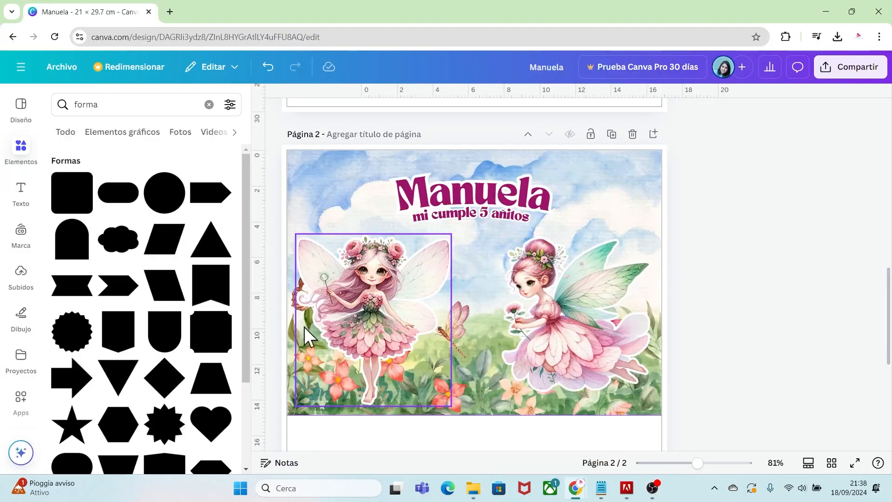
click(22, 282)
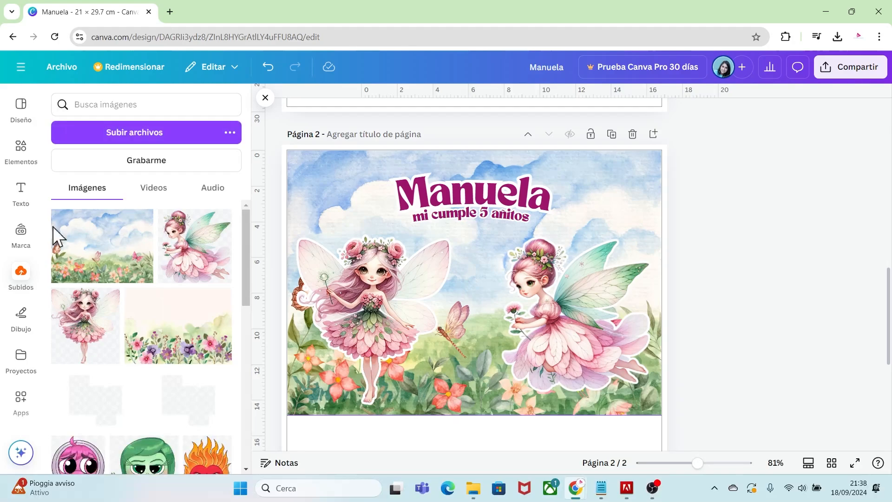
click(117, 137)
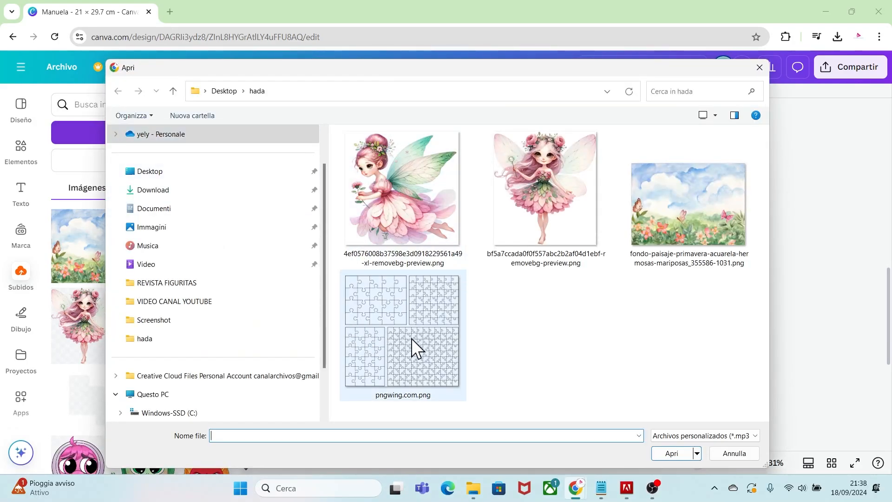
click(418, 306)
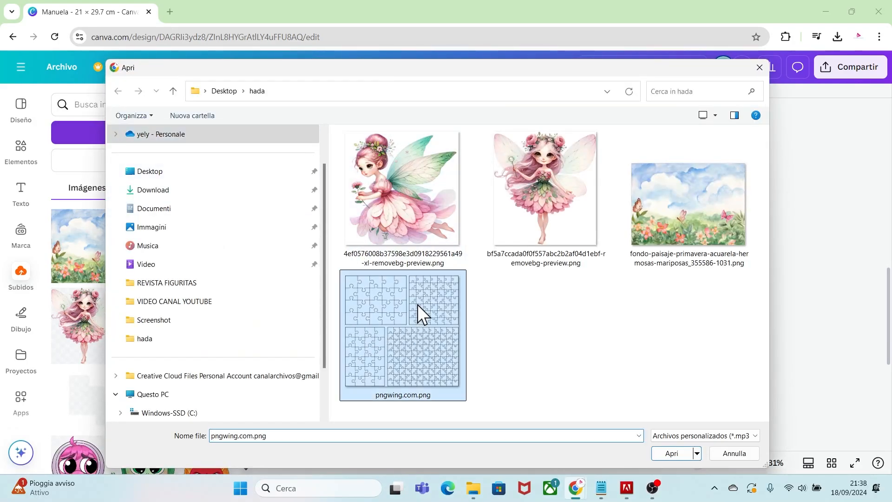
click(671, 453)
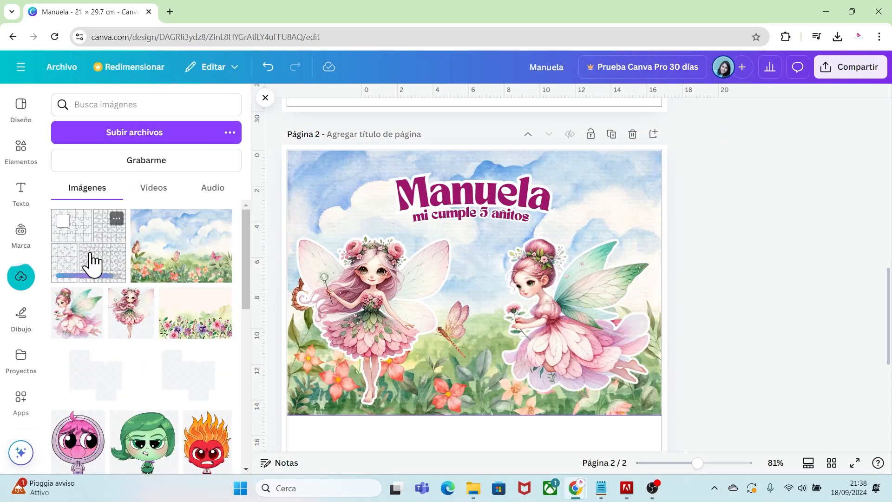
Add the uploaded puzzle image over the page 2 scene and crop it to its upper-left template of five by four pieces
click(91, 264)
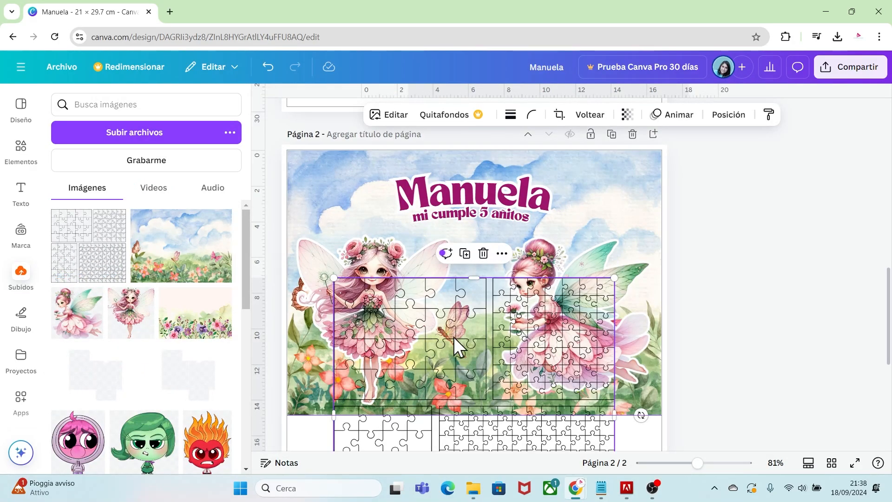
drag(453, 336, 483, 232)
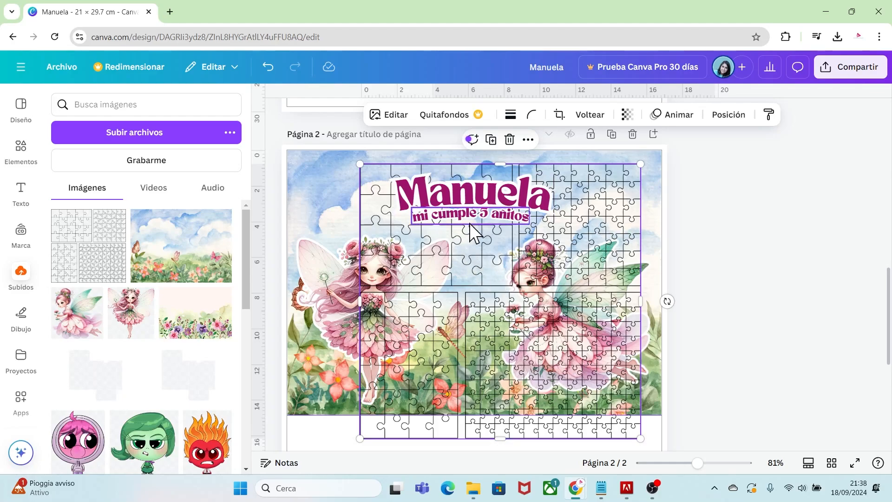
drag(417, 253, 448, 289)
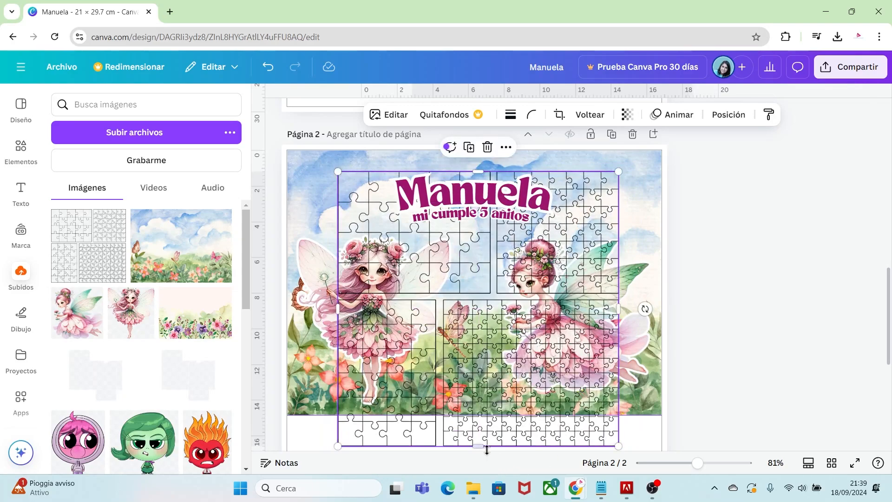
drag(481, 447, 511, 298)
drag(617, 232, 494, 242)
click(707, 303)
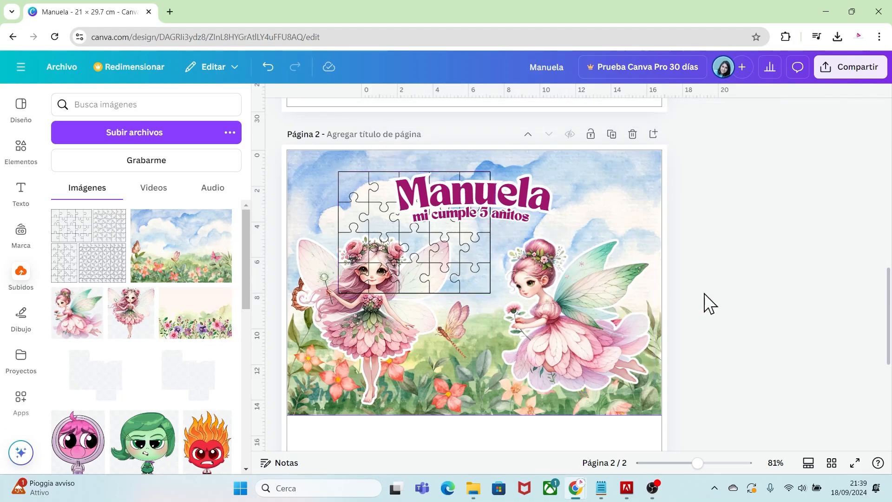
Move the cropped puzzle template to the scene's upper-left corner, then enlarge it to about the scene's height and centre it horizontally
click(393, 250)
drag(393, 250, 341, 229)
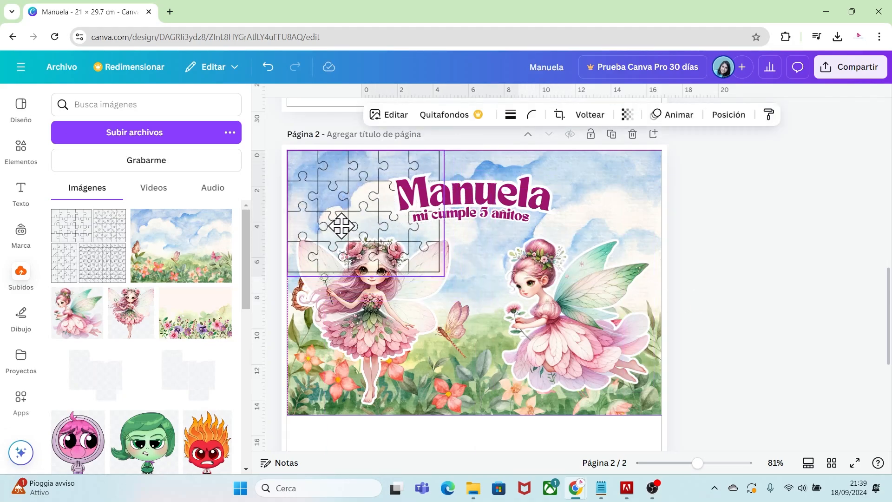
drag(441, 278, 642, 405)
drag(593, 229, 614, 228)
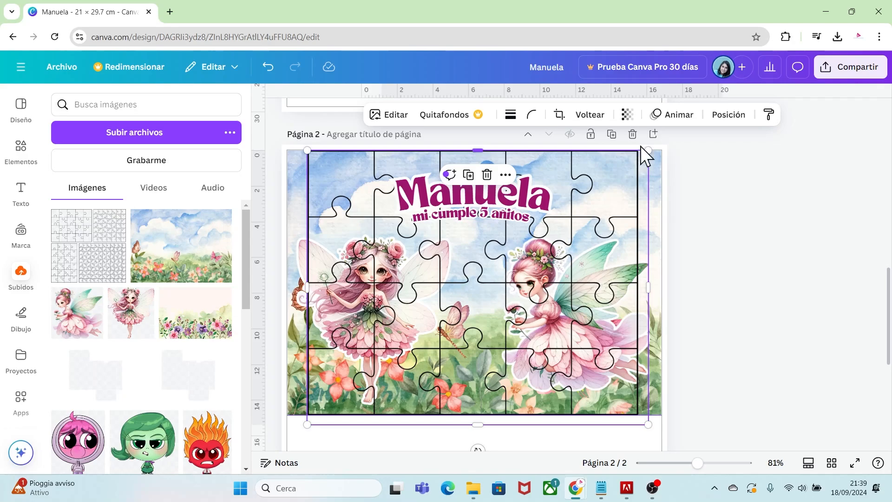
Enlarge the puzzle template to span the scene's full width and crop its right and left edges
drag(648, 149, 662, 141)
drag(309, 424, 285, 439)
drag(662, 437, 680, 446)
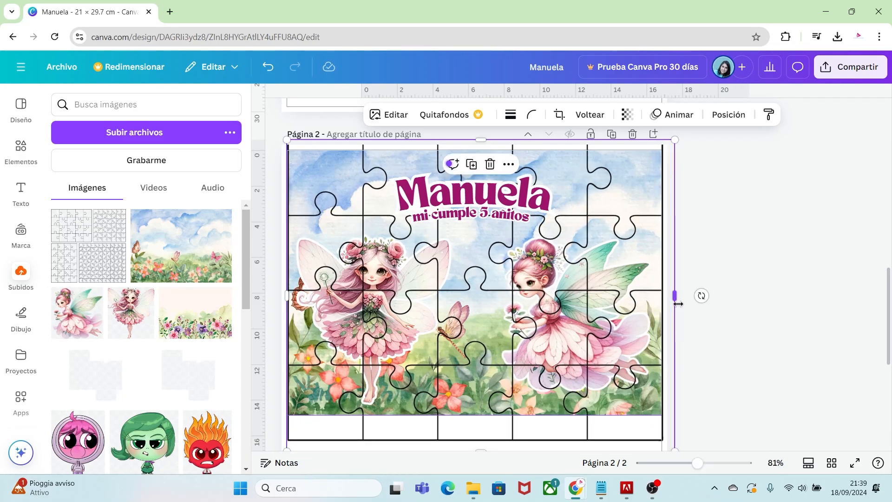
drag(675, 296, 664, 299)
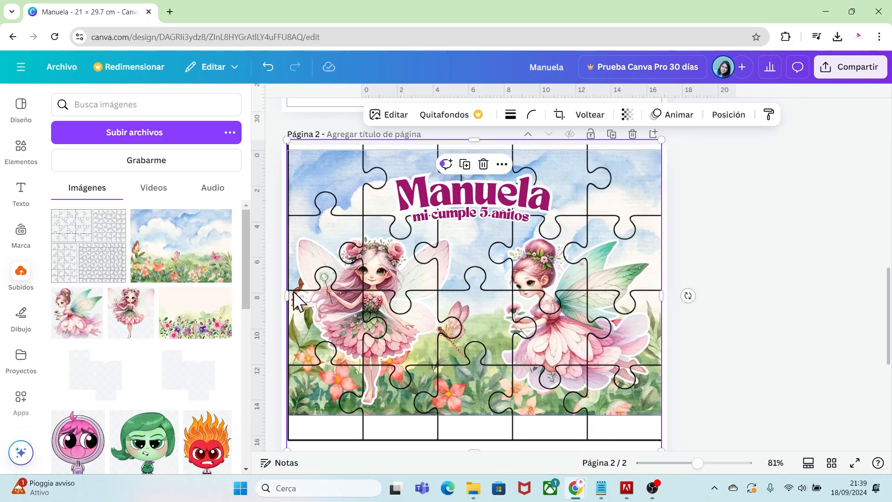
drag(294, 292, 296, 295)
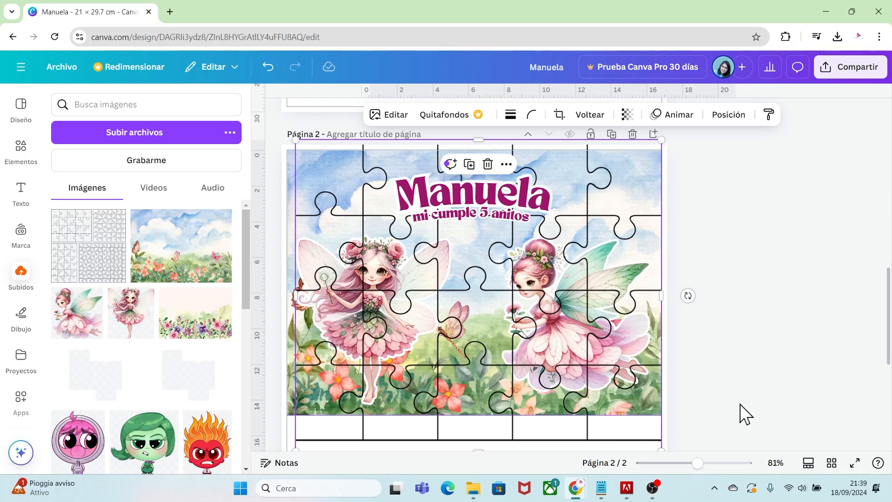
Crop the puzzle template's lower edge, align the template with the scene's left edge and enlarge it to the scene's full width
scroll(651, 409, down, 1)
drag(478, 413, 478, 398)
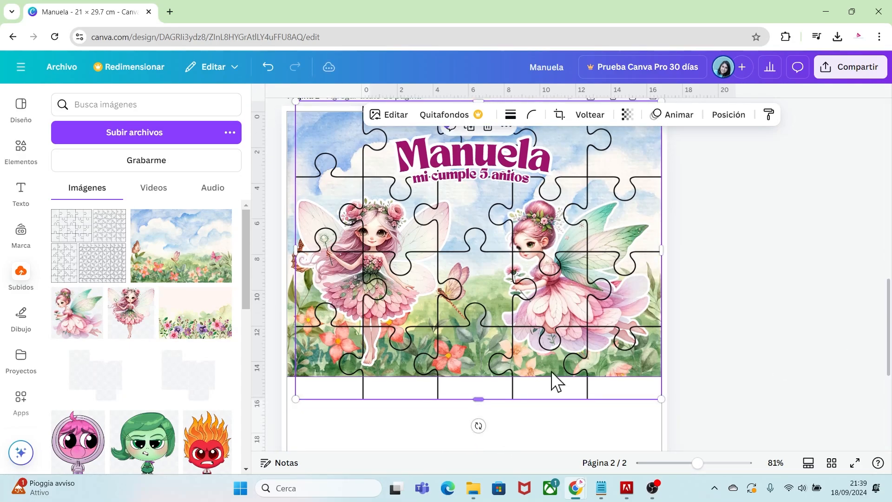
click(719, 335)
drag(611, 181, 601, 177)
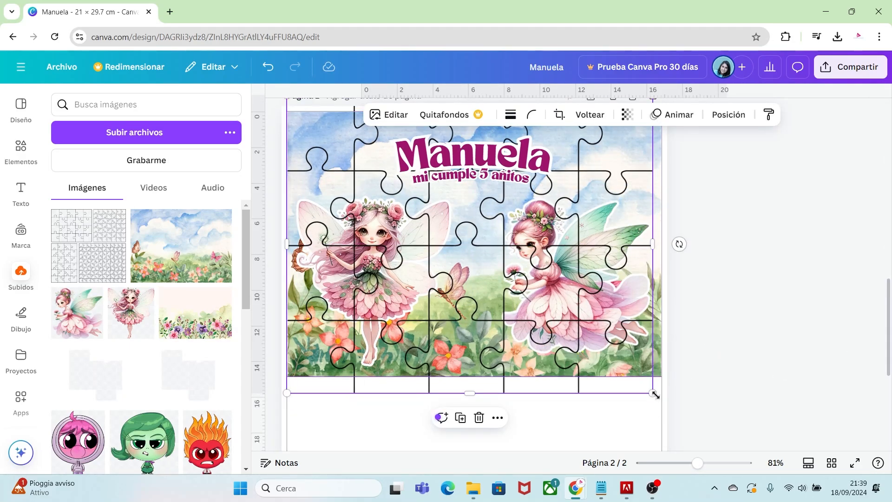
drag(655, 394, 662, 401)
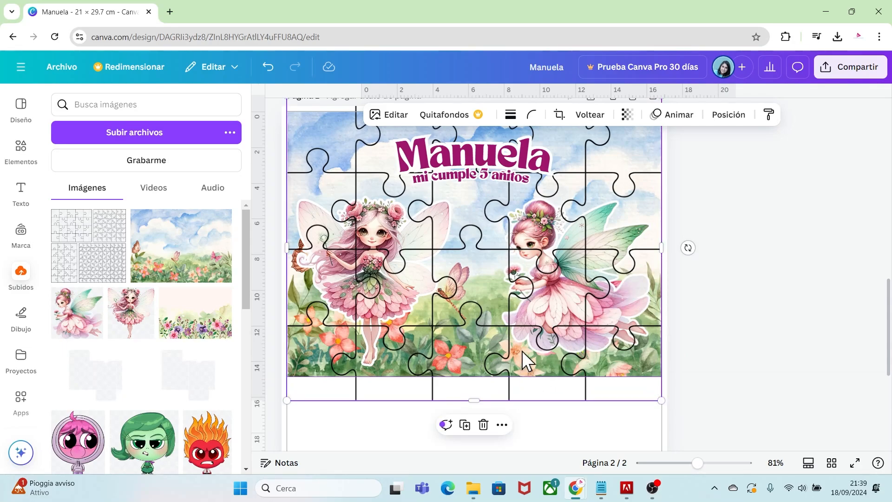
Crop the puzzle template's lower and upper edges to match the scene's height on page 2
drag(523, 352, 523, 345)
drag(478, 392, 479, 375)
scroll(870, 309, up, 3)
drag(483, 204, 483, 223)
click(715, 331)
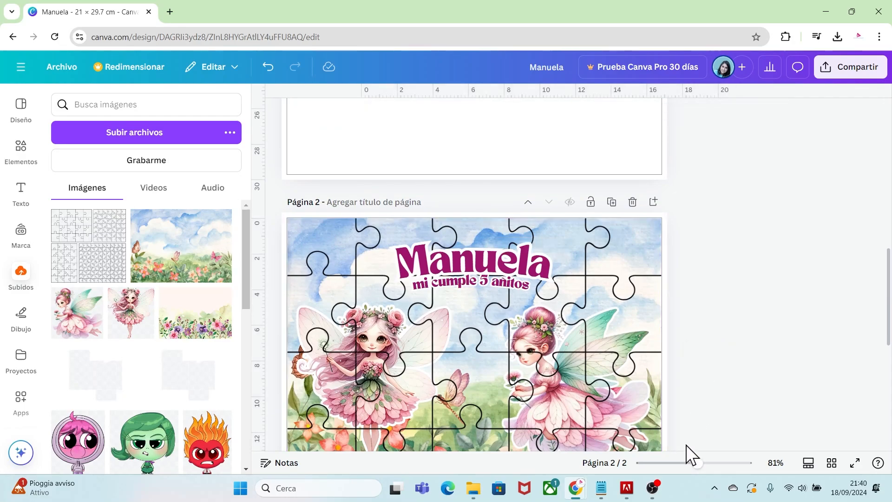
Show page 2's layers and move the puzzle template to the very top, above both text layers
drag(697, 463, 676, 463)
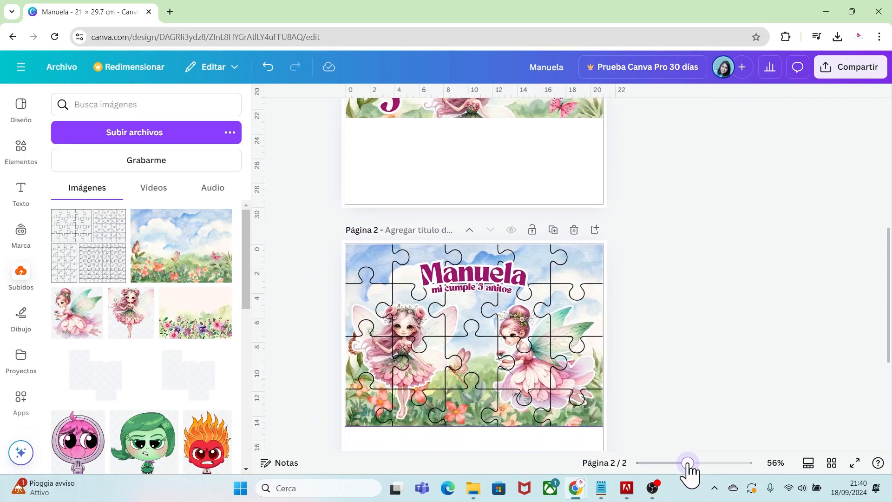
right_click(570, 317)
mouse_move(601, 239)
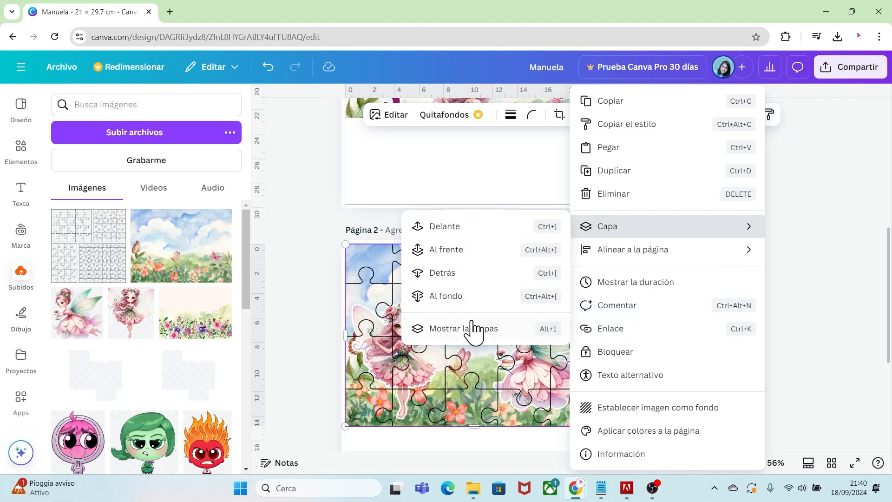
click(428, 335)
drag(172, 293, 171, 192)
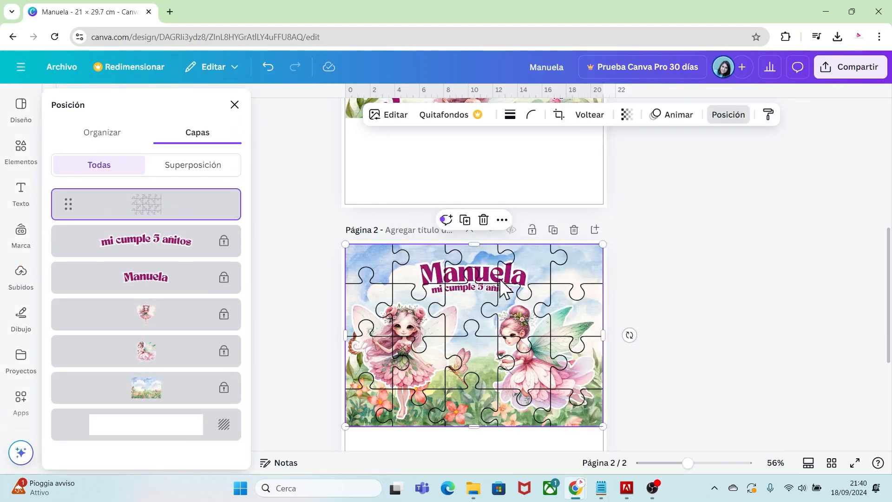
Turn the puzzle template's lines white by setting brightness, contrast and highlights to 100, whites to the maximum and blacks to the minimum
drag(688, 463, 697, 462)
drag(890, 276, 889, 296)
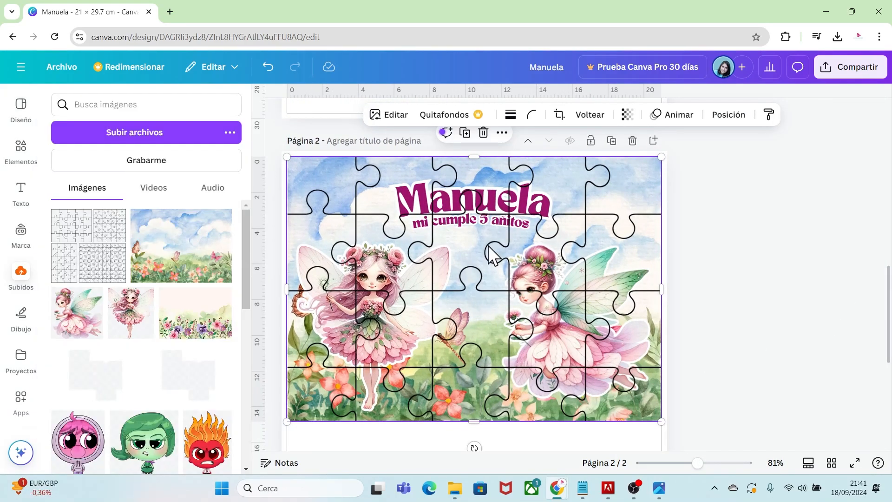
click(397, 117)
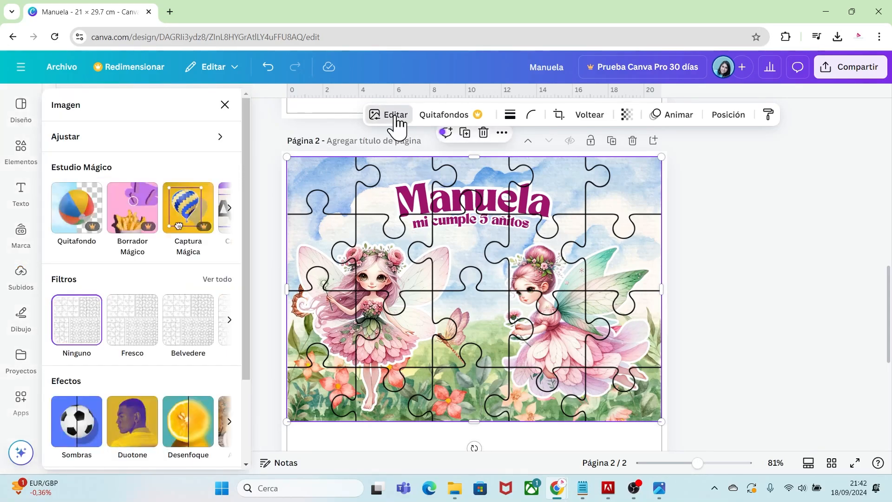
click(199, 139)
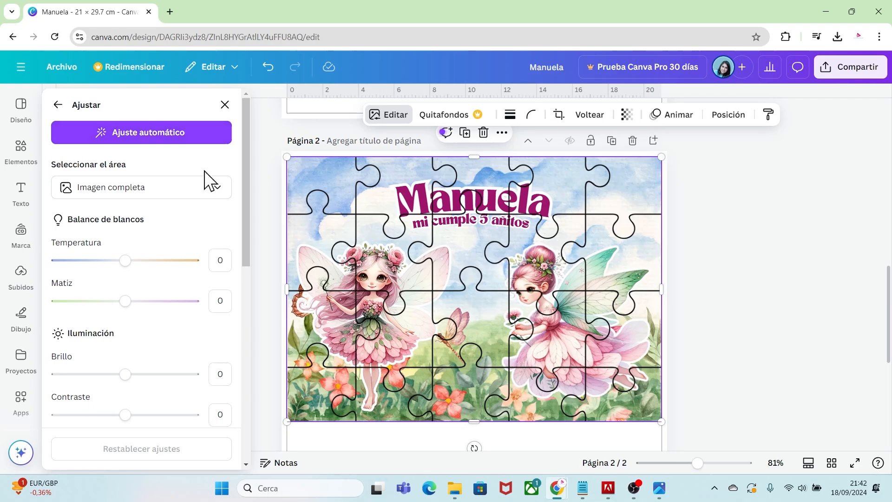
drag(249, 186, 278, 269)
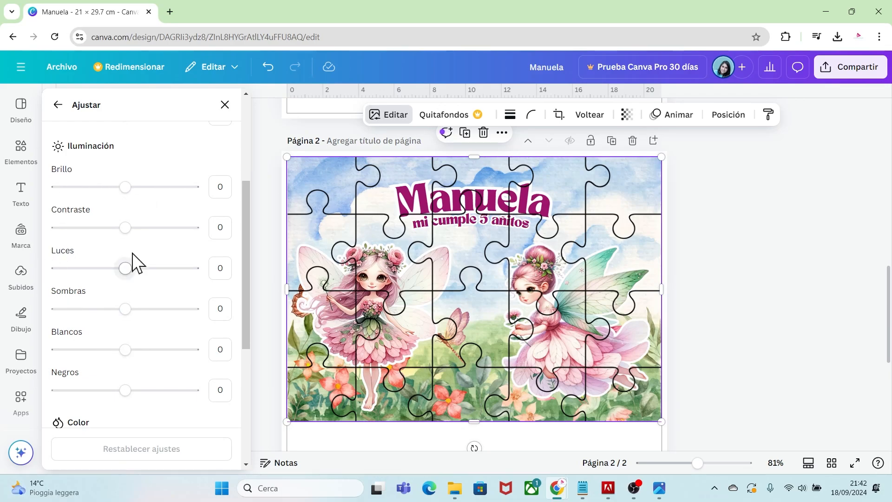
drag(127, 188, 208, 195)
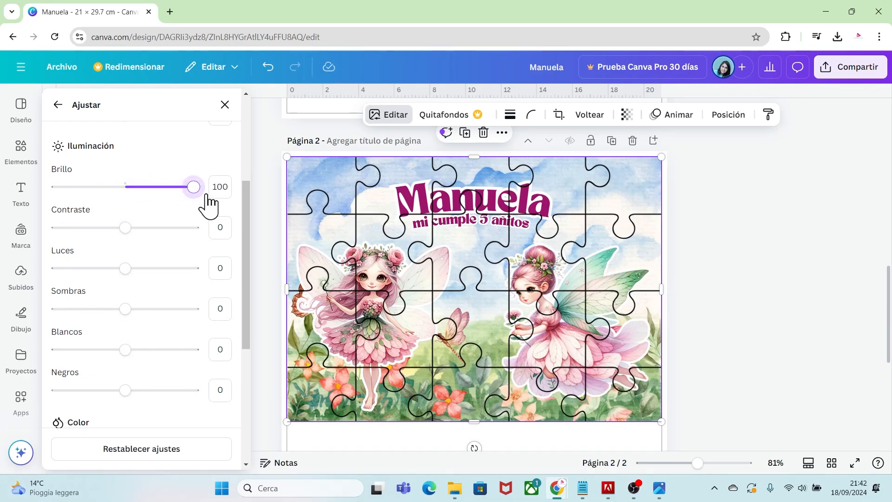
drag(125, 229, 217, 239)
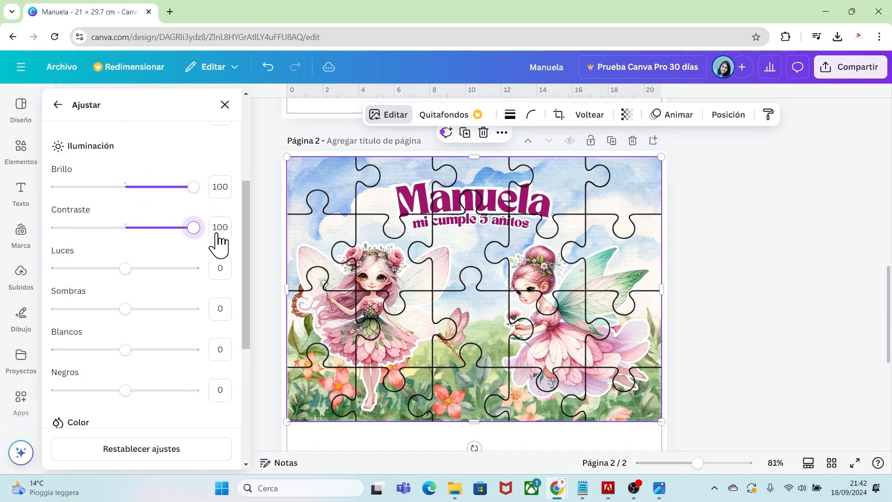
drag(123, 274, 221, 280)
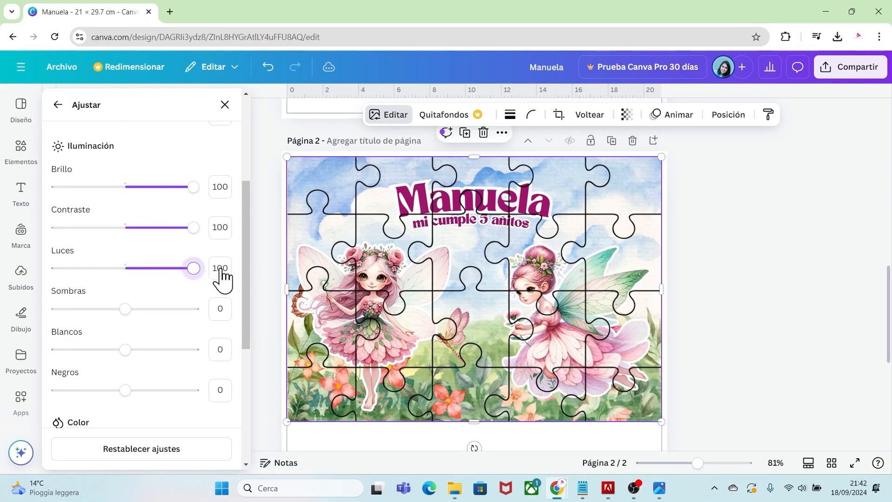
drag(126, 349, 213, 346)
drag(126, 389, 49, 390)
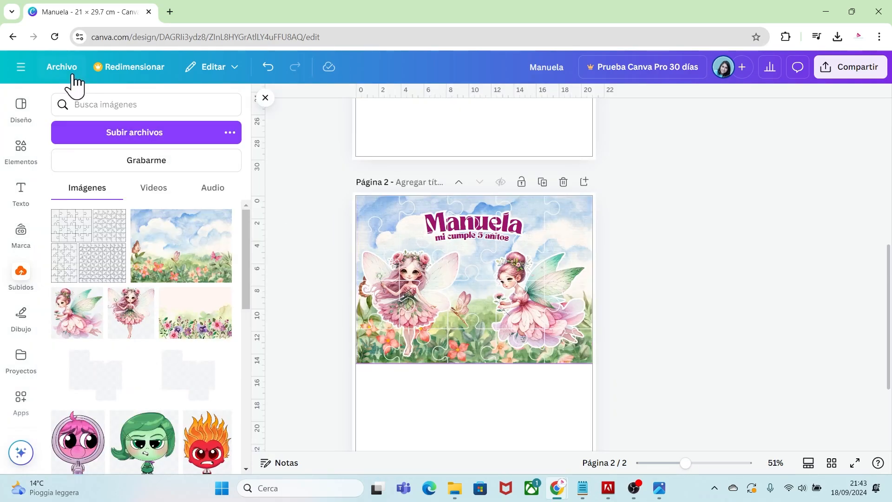
Download all pages of the design as PDF para impresión with the RGB colour profile, and open the downloaded file
click(73, 76)
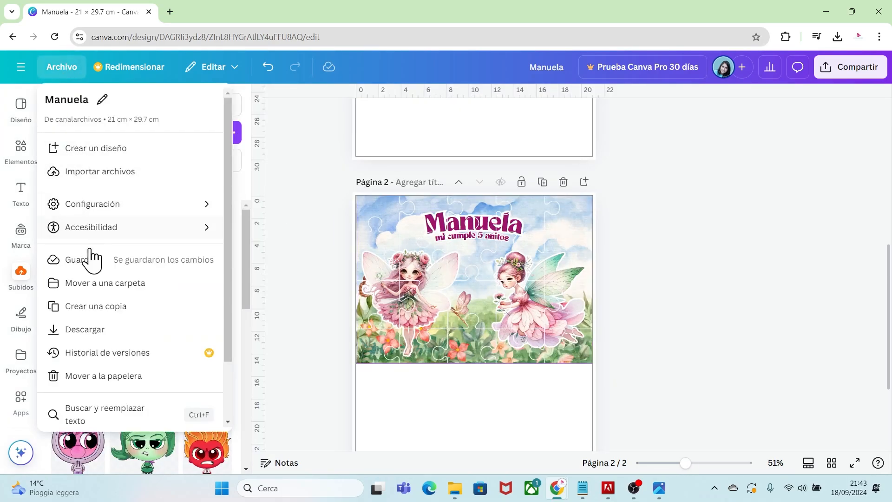
click(96, 328)
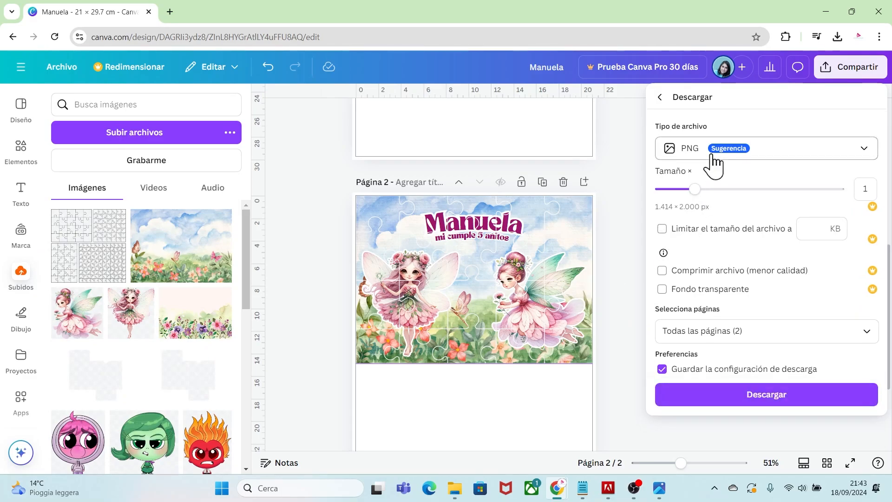
click(830, 162)
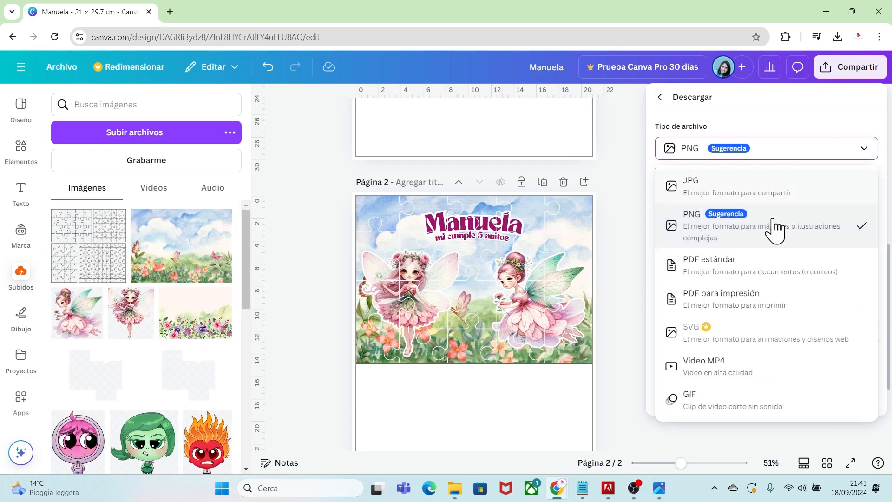
click(734, 302)
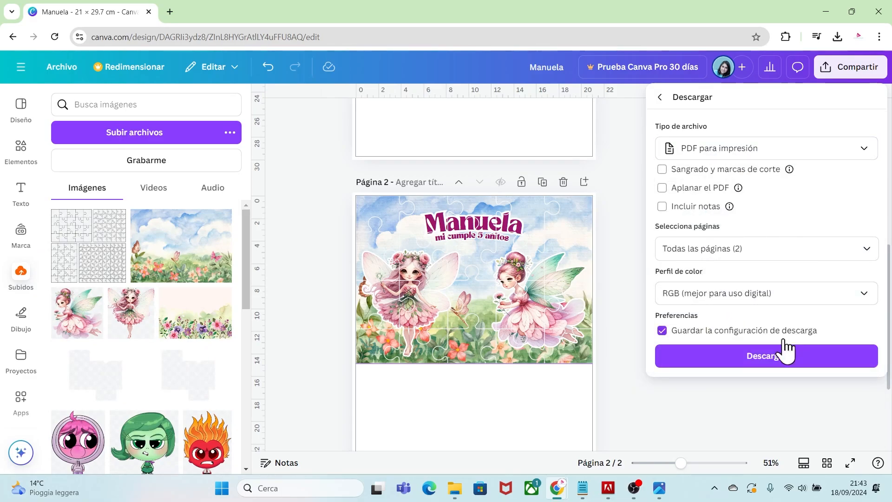
click(762, 360)
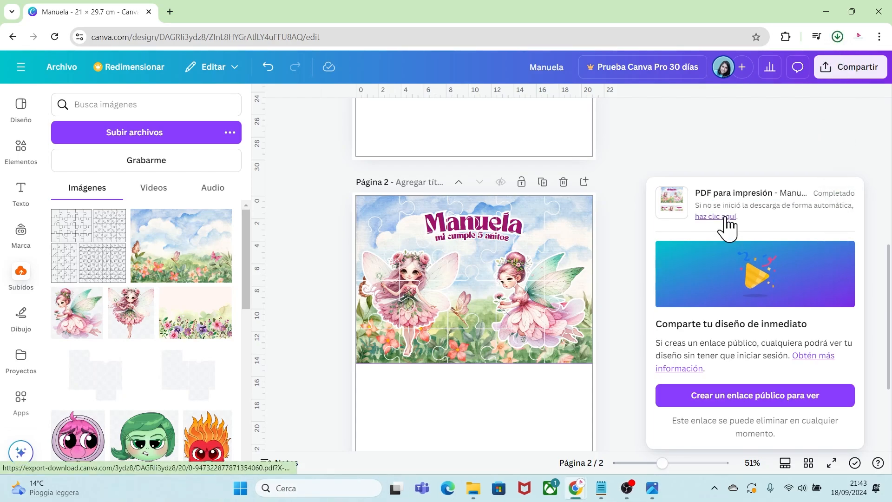
click(772, 66)
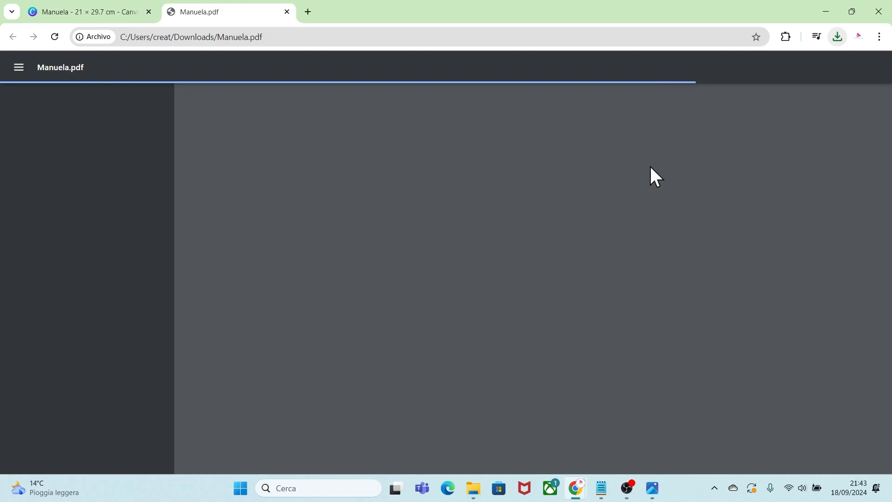